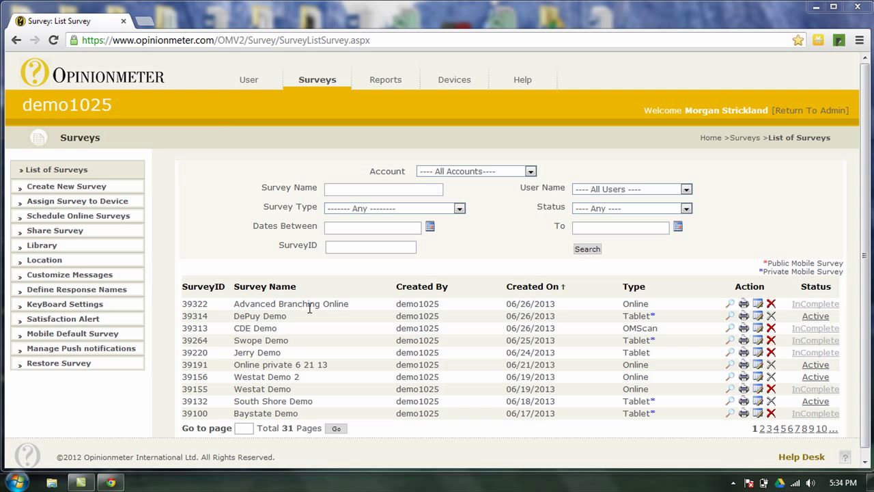
Step: Open the Advanced Branching Online survey for editing at its Define Questions stage
{"action": "left_click", "coordinate": [757, 304]}
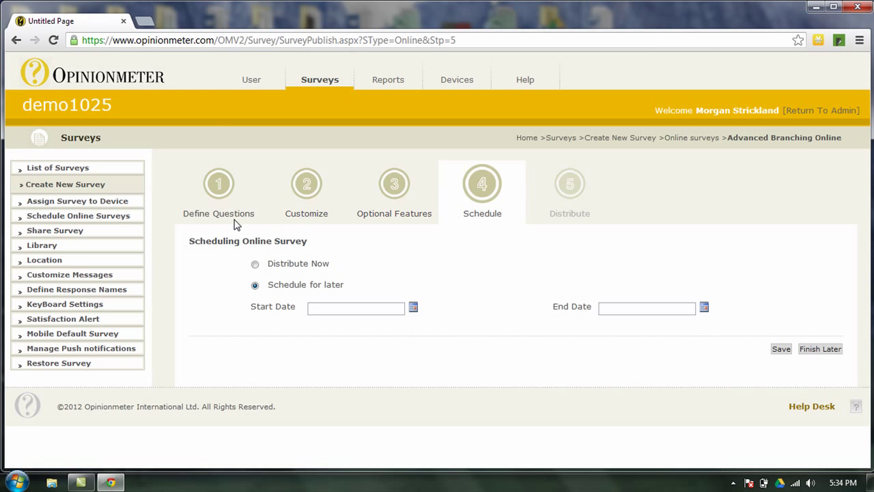
{"action": "left_click", "coordinate": [235, 215]}
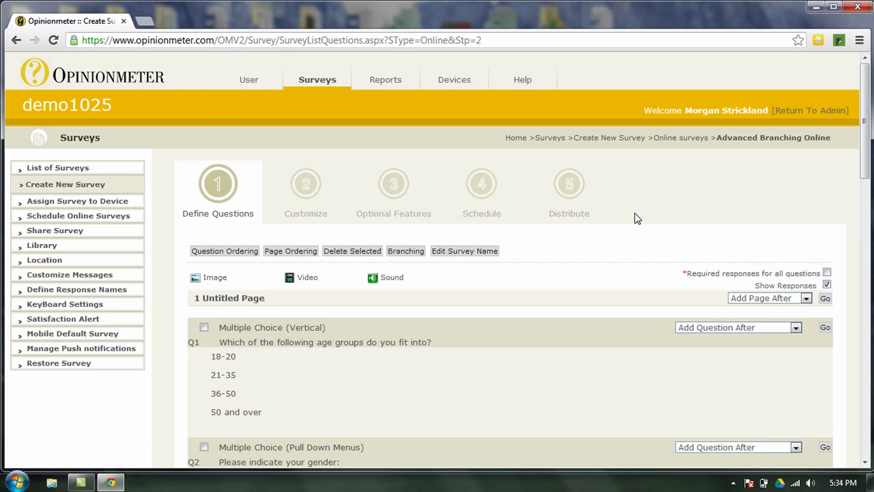
Step: Review the survey's questions and response options from the Q1 age groups through the Q8 recommendation question
{"action": "scroll", "coordinate": [637, 236], "scroll_direction": "down", "scroll_amount": 3}
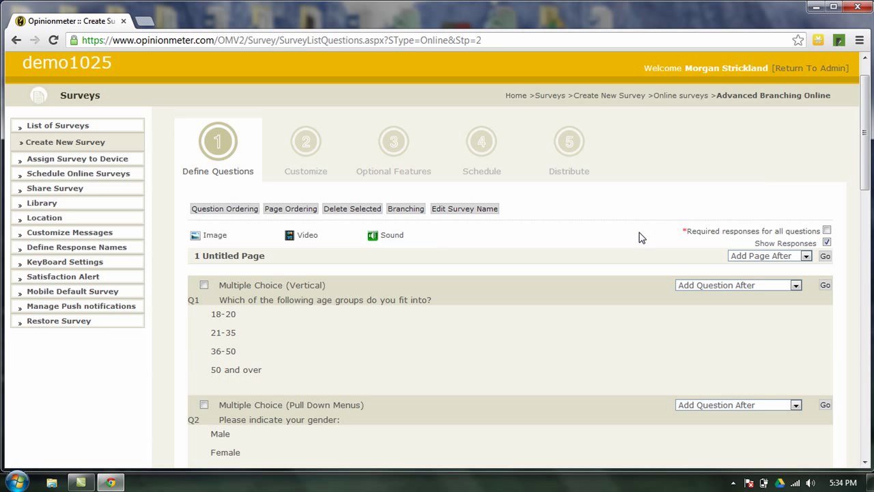
{"action": "scroll", "coordinate": [640, 237], "scroll_direction": "down", "scroll_amount": 3}
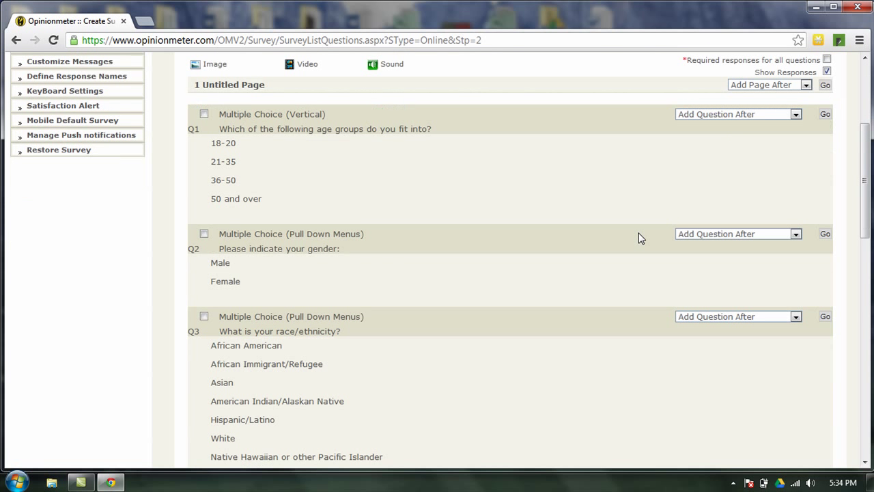
{"action": "scroll", "coordinate": [636, 246], "scroll_direction": "up", "scroll_amount": 1}
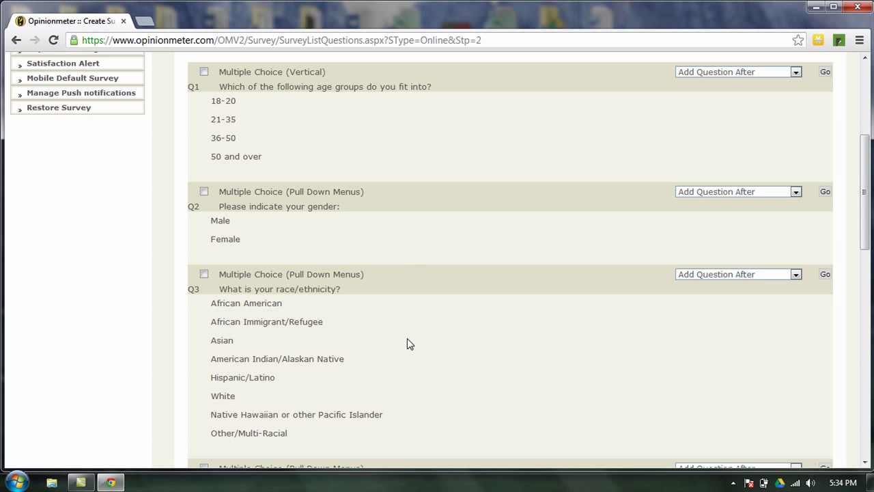
{"action": "scroll", "coordinate": [458, 351], "scroll_direction": "down", "scroll_amount": 5}
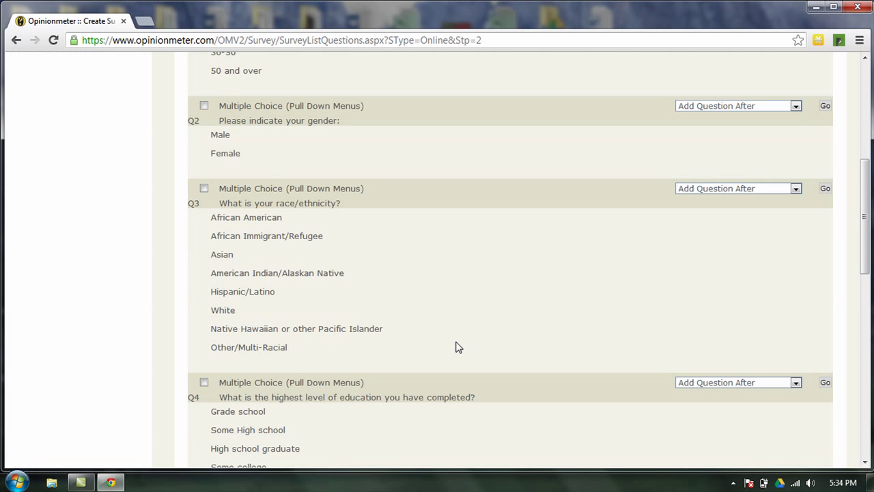
{"action": "scroll", "coordinate": [459, 350], "scroll_direction": "down", "scroll_amount": 4}
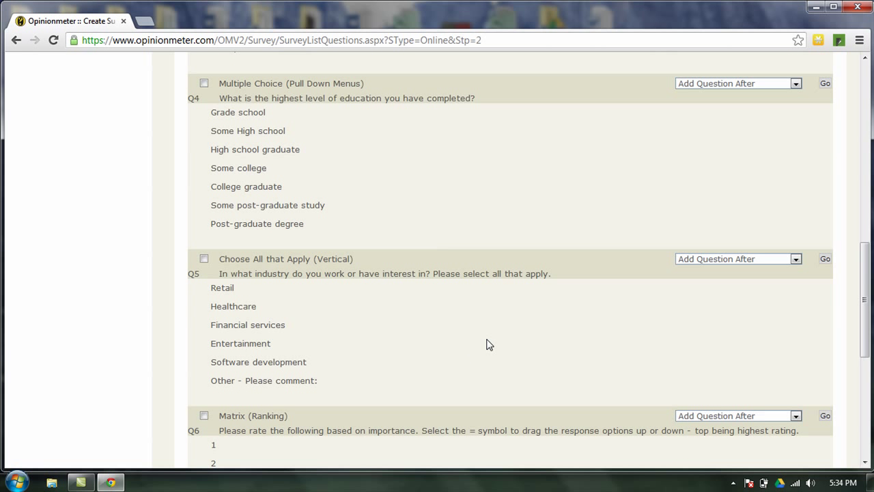
{"action": "scroll", "coordinate": [489, 344], "scroll_direction": "down", "scroll_amount": 4}
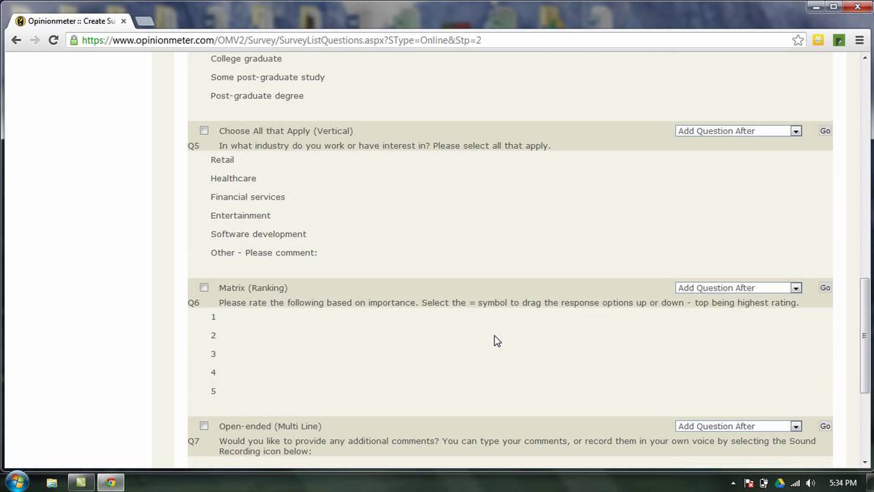
{"action": "scroll", "coordinate": [499, 337], "scroll_direction": "down", "scroll_amount": 1}
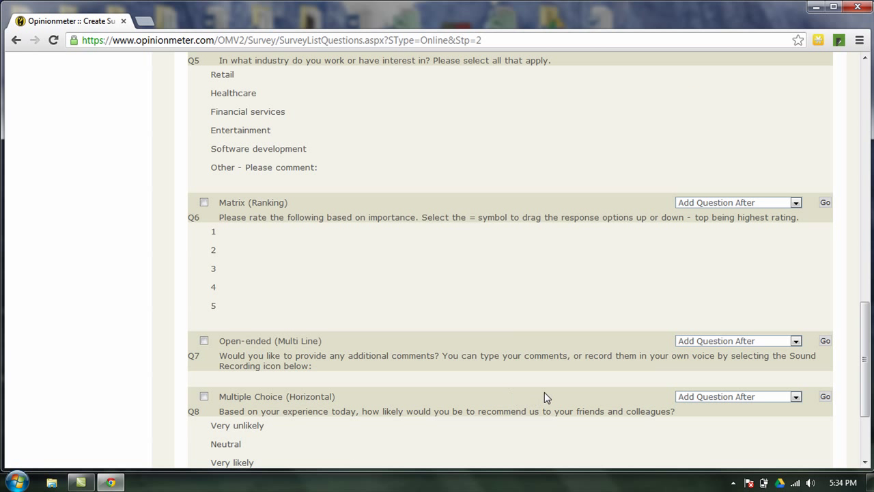
{"action": "scroll", "coordinate": [554, 386], "scroll_direction": "up", "scroll_amount": 1}
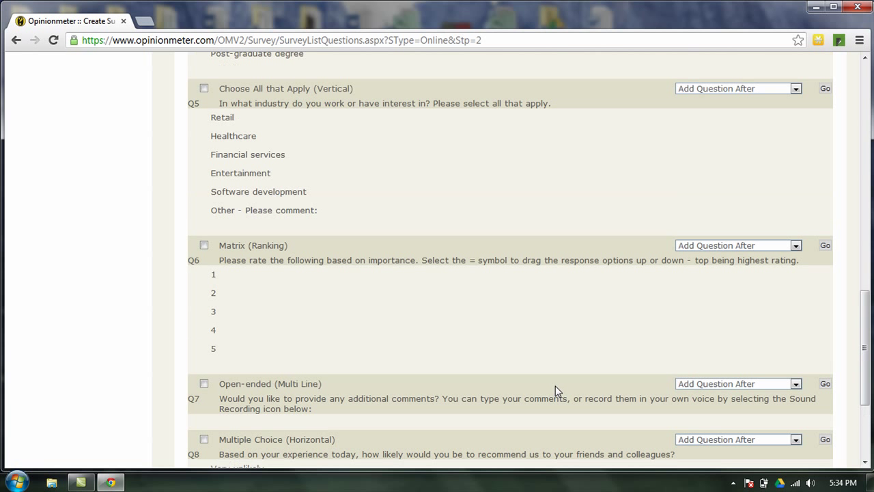
{"action": "scroll", "coordinate": [555, 386], "scroll_direction": "up", "scroll_amount": 5}
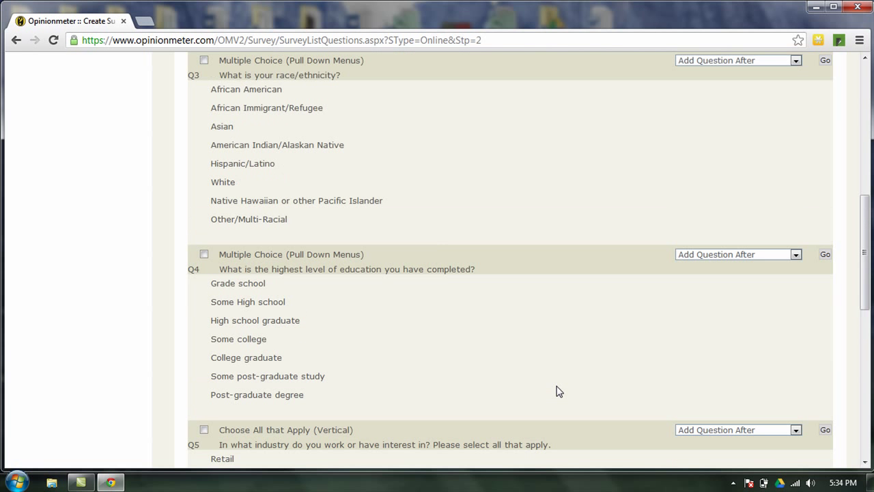
{"action": "scroll", "coordinate": [557, 390], "scroll_direction": "up", "scroll_amount": 3}
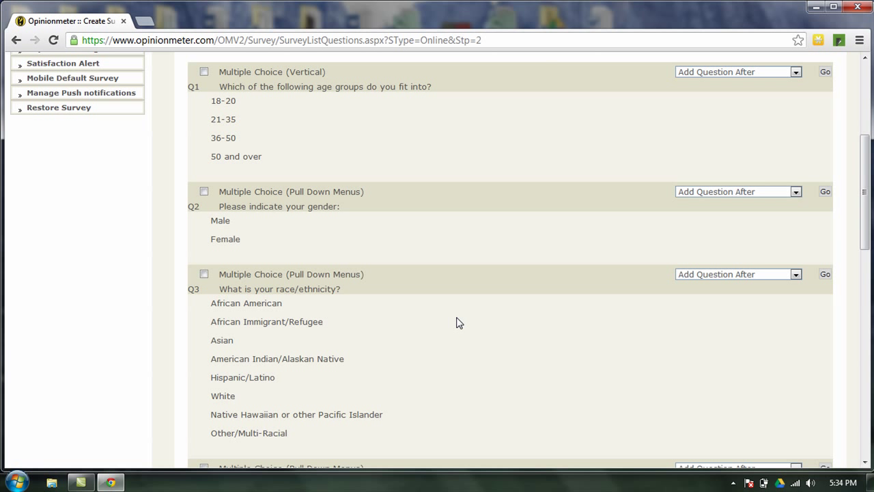
Step: Examine the age, gender, ethnicity, education and industry answers in Q1 to Q5, including Software development, as possible branching conditions
{"action": "scroll", "coordinate": [459, 322], "scroll_direction": "down", "scroll_amount": 5}
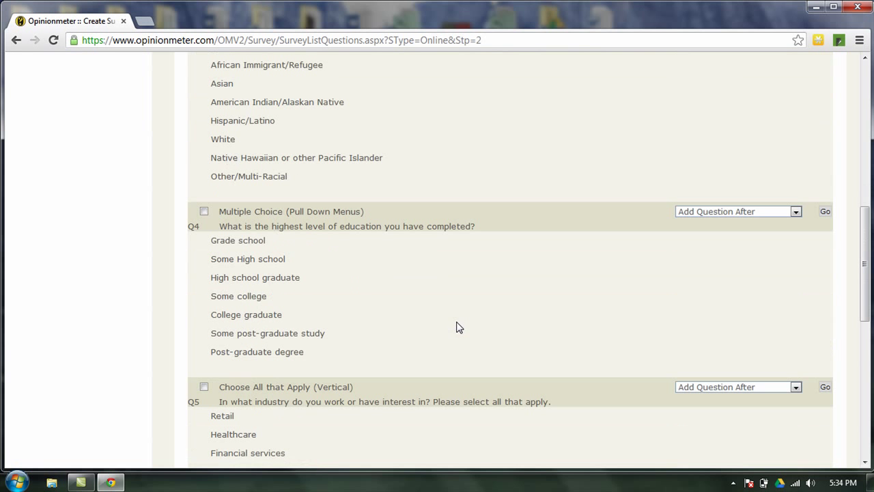
{"action": "scroll", "coordinate": [459, 327], "scroll_direction": "down", "scroll_amount": 4}
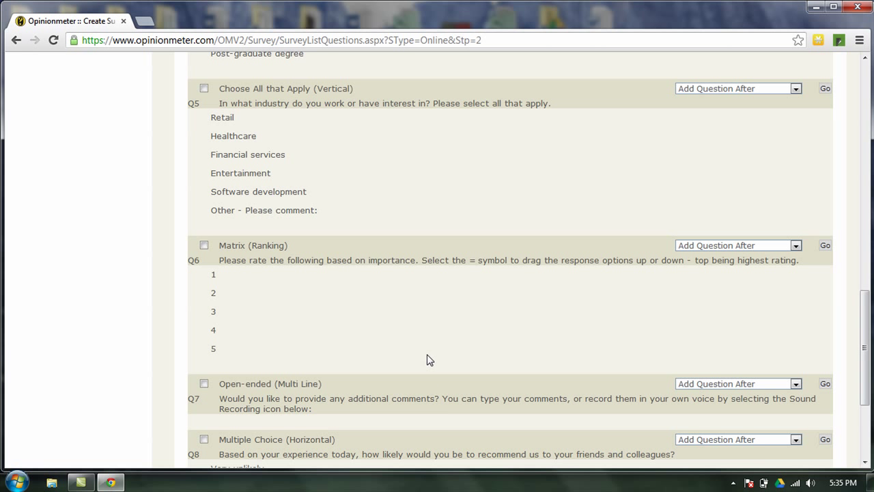
{"action": "scroll", "coordinate": [426, 341], "scroll_direction": "up", "scroll_amount": 8}
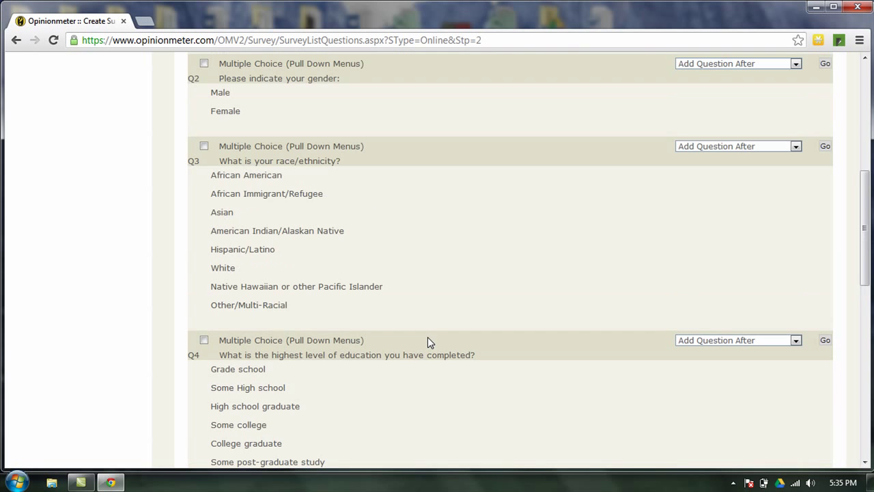
{"action": "scroll", "coordinate": [428, 342], "scroll_direction": "up", "scroll_amount": 1}
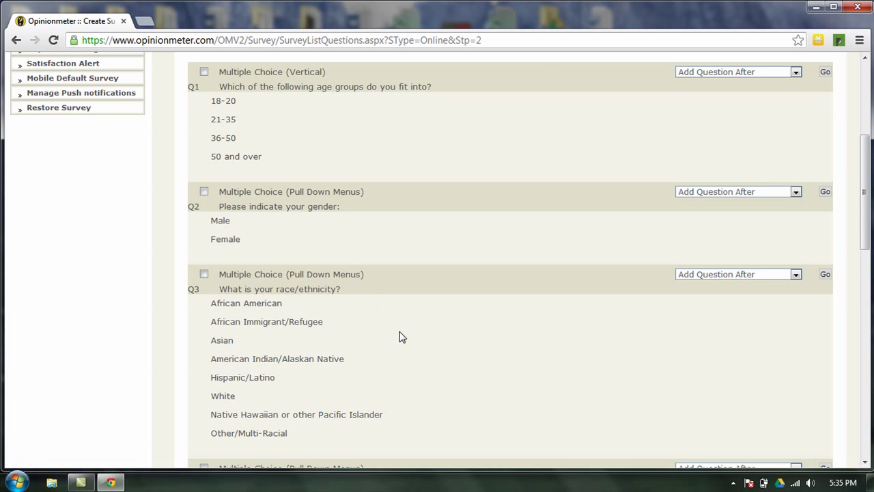
{"action": "scroll", "coordinate": [403, 339], "scroll_direction": "down", "scroll_amount": 3}
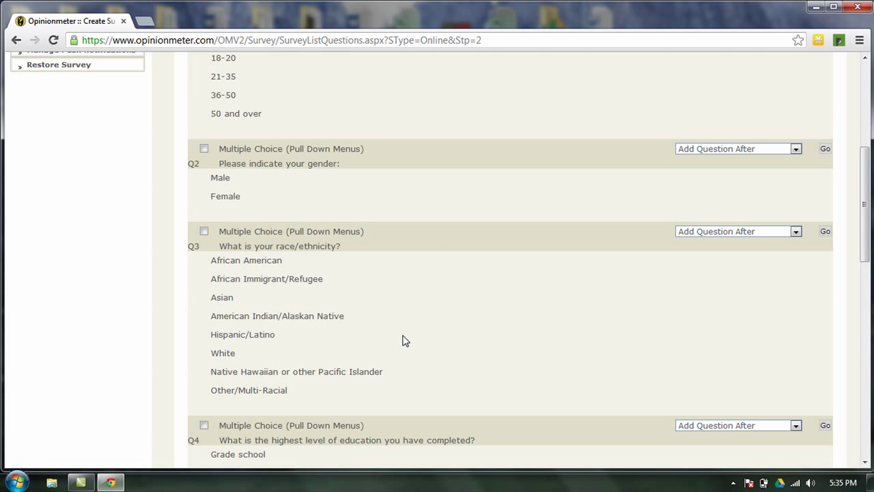
{"action": "scroll", "coordinate": [408, 333], "scroll_direction": "down", "scroll_amount": 1}
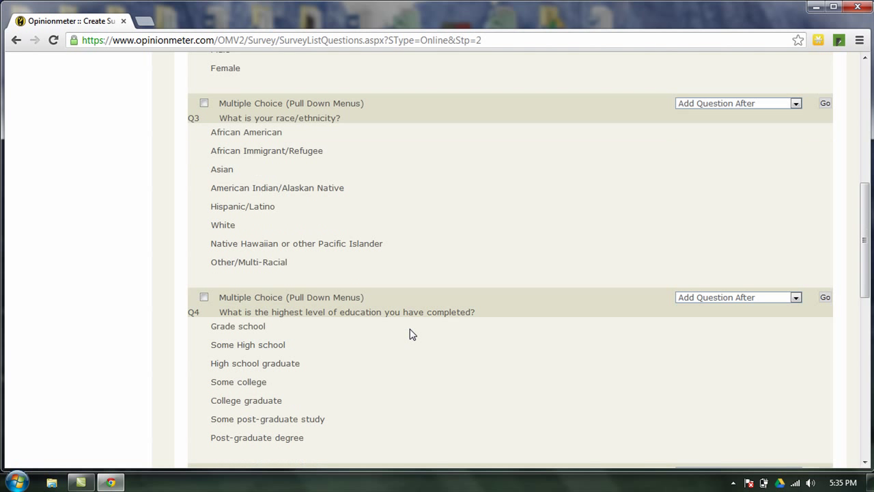
{"action": "scroll", "coordinate": [412, 334], "scroll_direction": "down", "scroll_amount": 1}
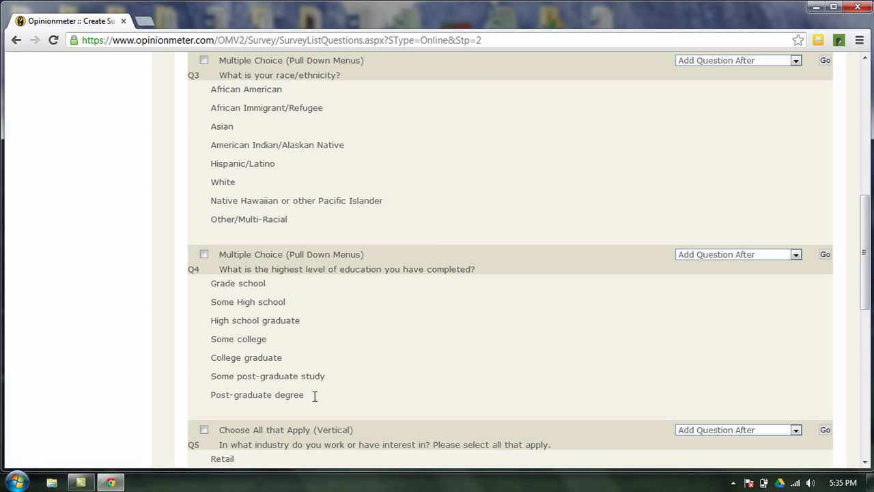
{"action": "scroll", "coordinate": [315, 396], "scroll_direction": "down", "scroll_amount": 3}
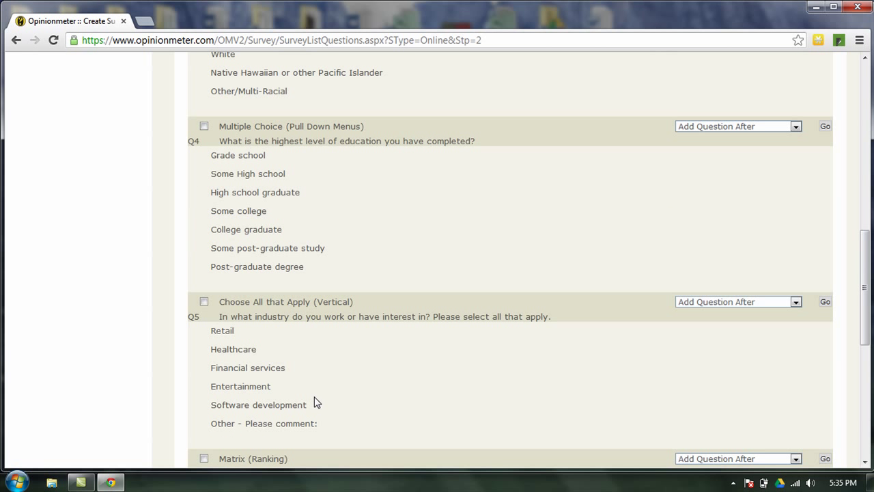
{"action": "scroll", "coordinate": [316, 402], "scroll_direction": "down", "scroll_amount": 1}
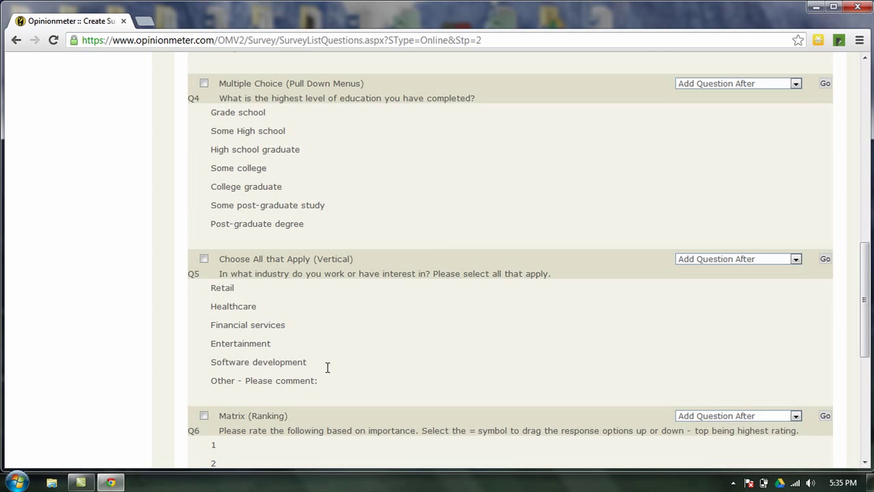
{"action": "left_click_drag", "start_coordinate": [316, 368], "coordinate": [211, 361]}
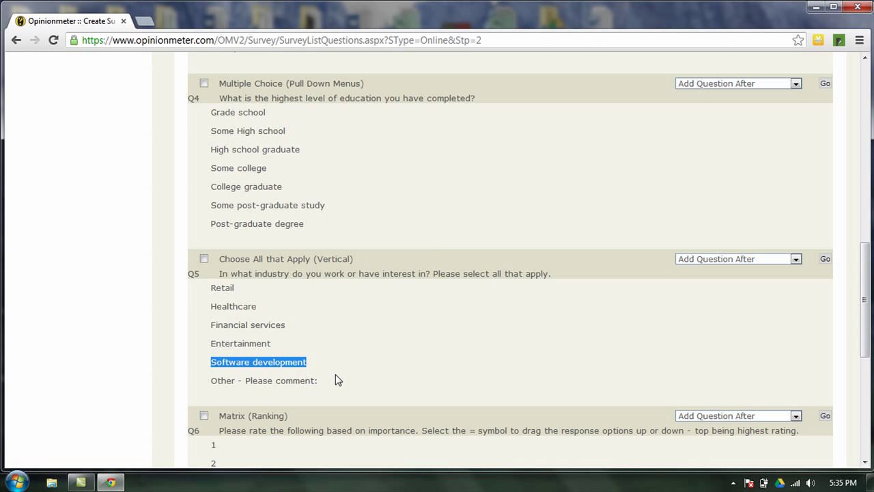
{"action": "left_click", "coordinate": [357, 368]}
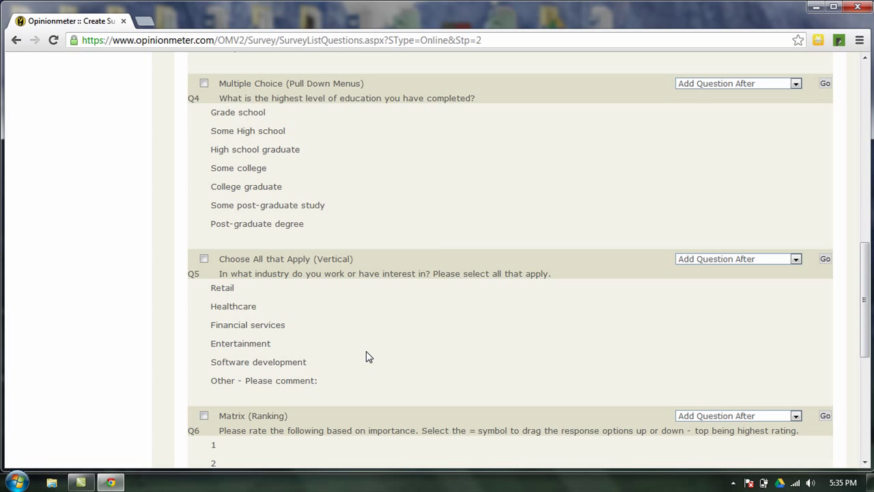
{"action": "scroll", "coordinate": [367, 356], "scroll_direction": "up", "scroll_amount": 1}
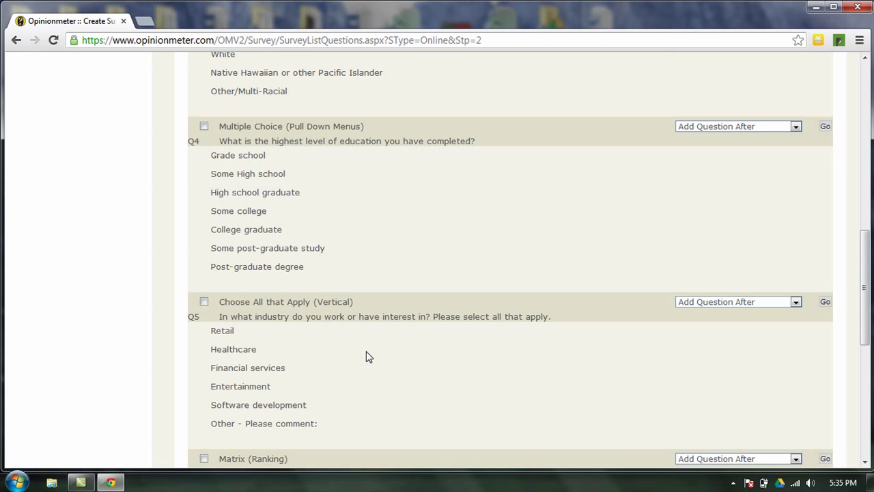
{"action": "scroll", "coordinate": [372, 355], "scroll_direction": "up", "scroll_amount": 3}
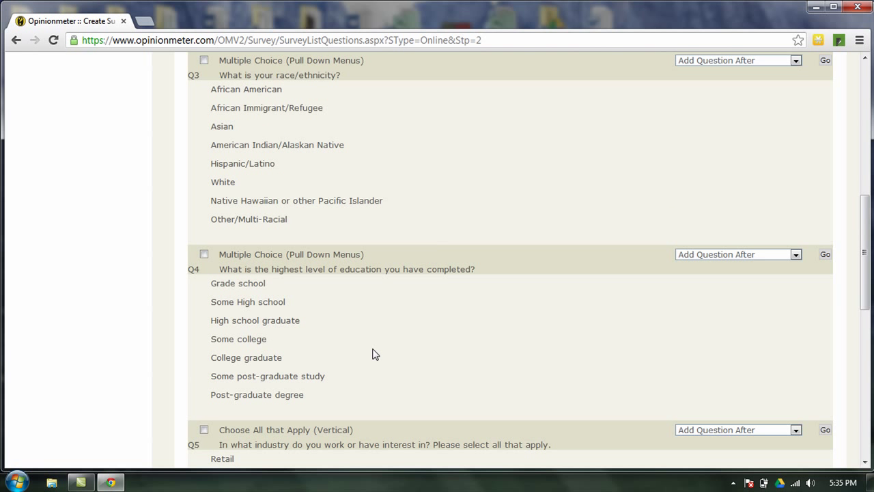
Step: Open Define Advanced Branching for the Q5 industry question and start a new branching rule
{"action": "scroll", "coordinate": [375, 354], "scroll_direction": "down", "scroll_amount": 4}
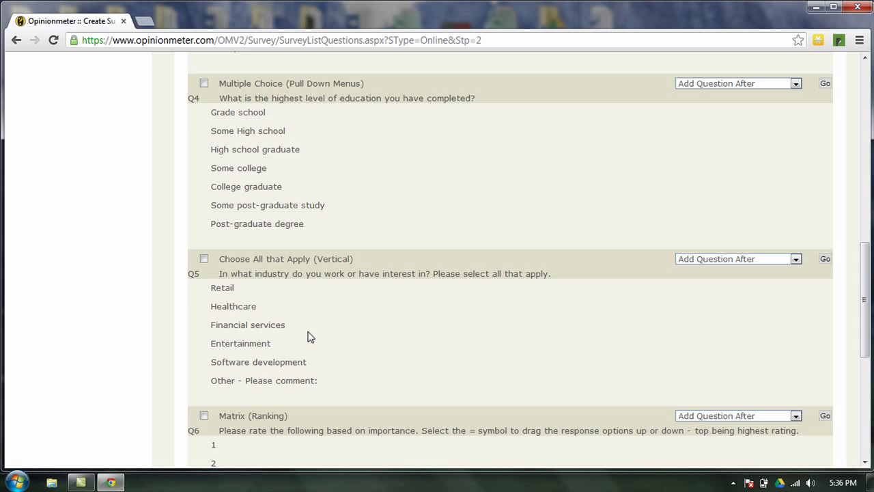
{"action": "left_click", "coordinate": [796, 261]}
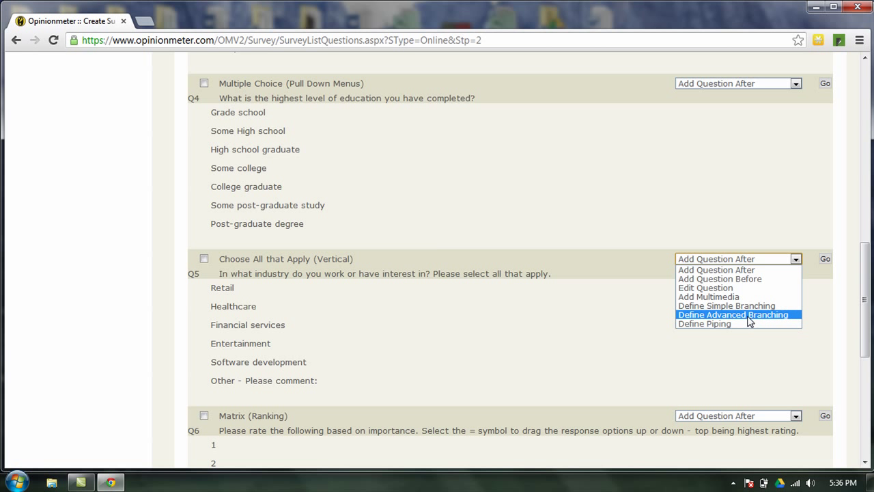
{"action": "left_click", "coordinate": [752, 315]}
{"action": "left_click", "coordinate": [825, 260]}
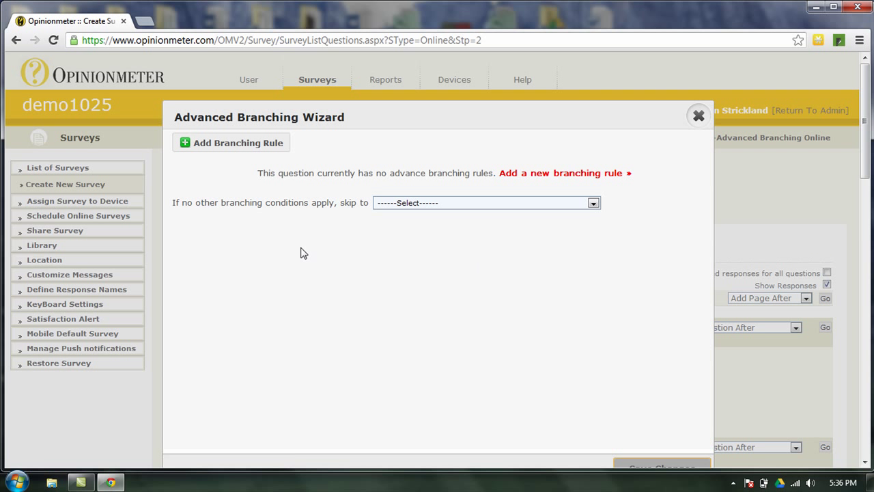
{"action": "left_click", "coordinate": [239, 144]}
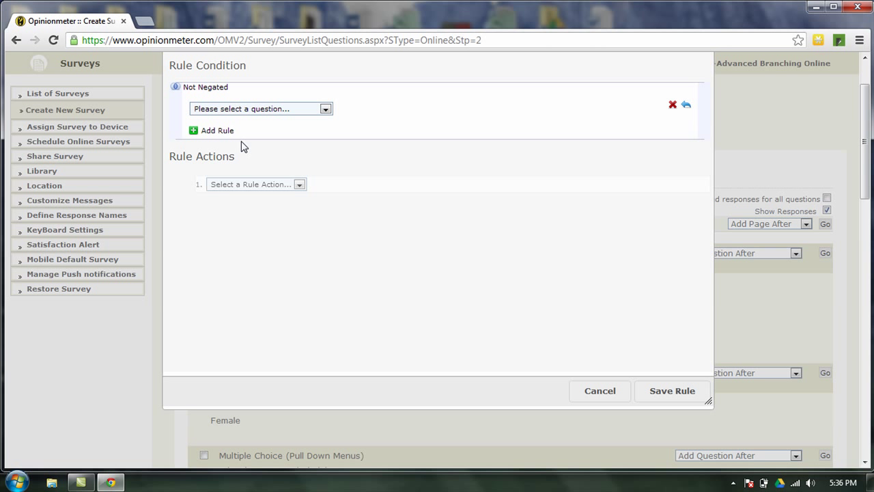
Step: Set the rule condition so that Q1, the age group question, is one of 18-20 or 21-35
{"action": "left_click", "coordinate": [326, 109]}
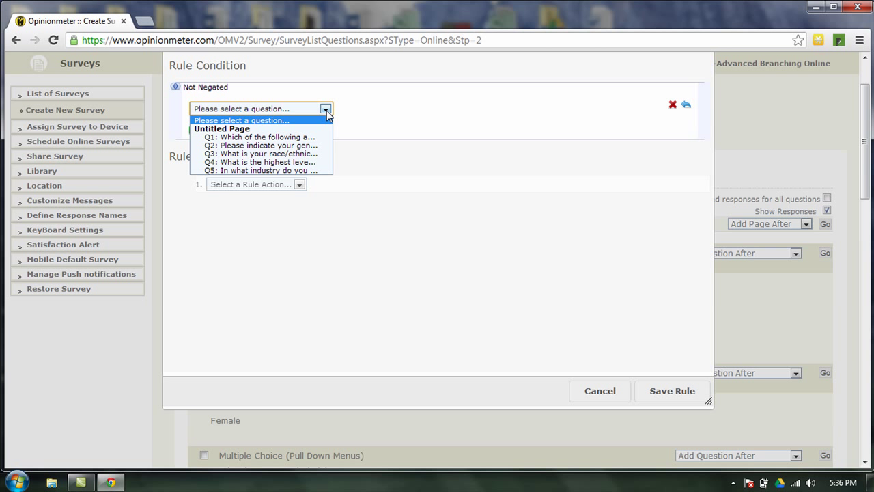
{"action": "left_click", "coordinate": [307, 140]}
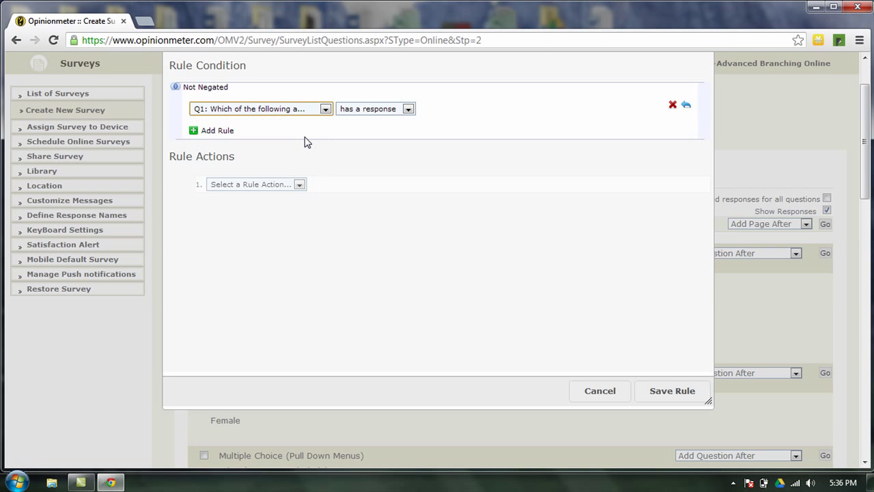
{"action": "left_click", "coordinate": [407, 110]}
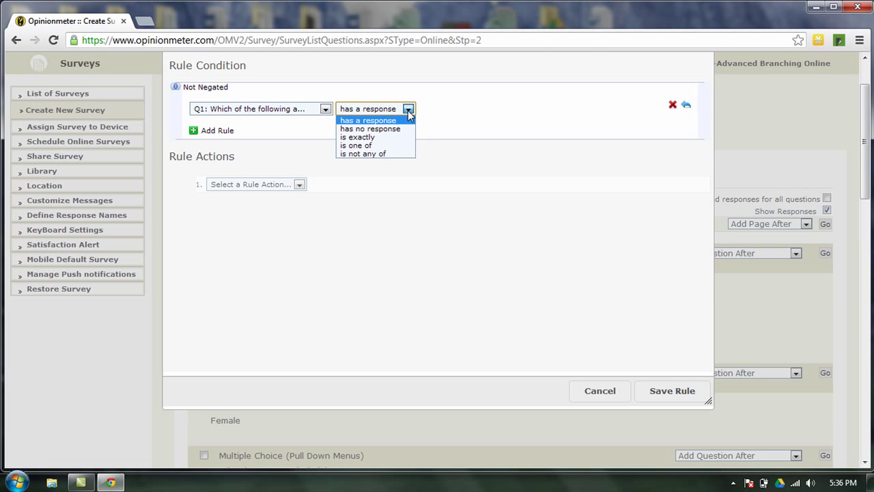
{"action": "left_click", "coordinate": [394, 146]}
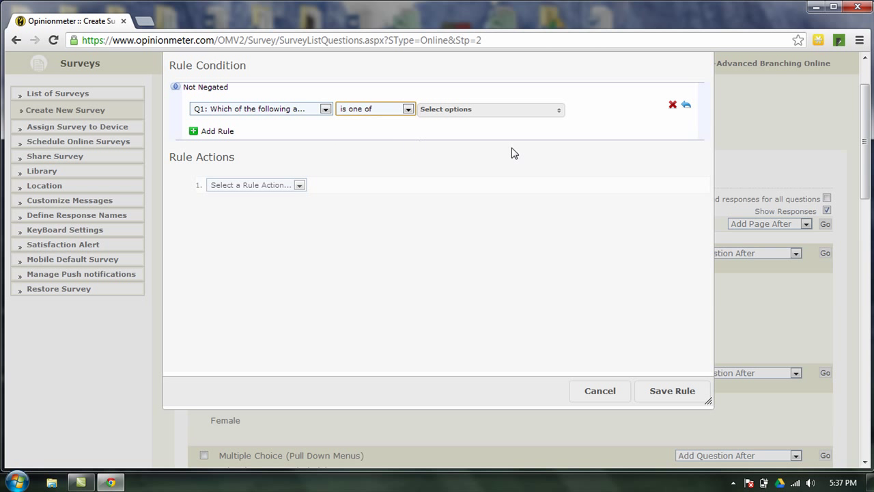
{"action": "left_click", "coordinate": [557, 115]}
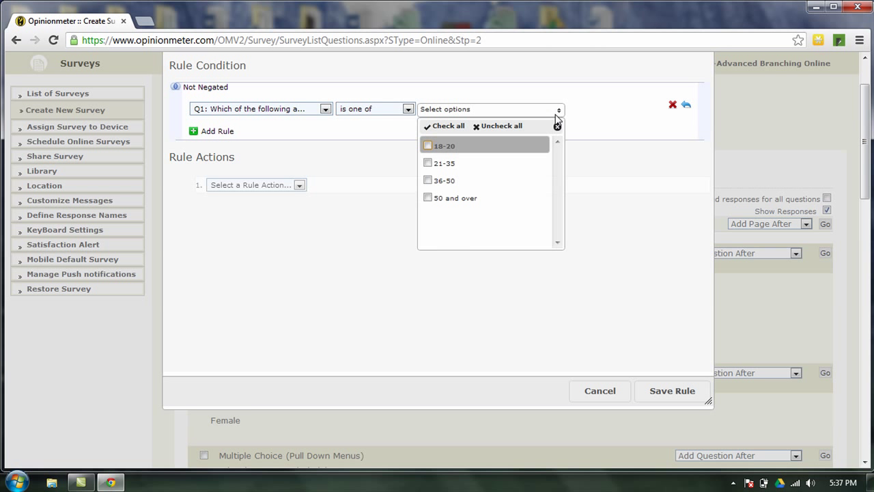
{"action": "left_click", "coordinate": [429, 145]}
{"action": "left_click", "coordinate": [428, 164]}
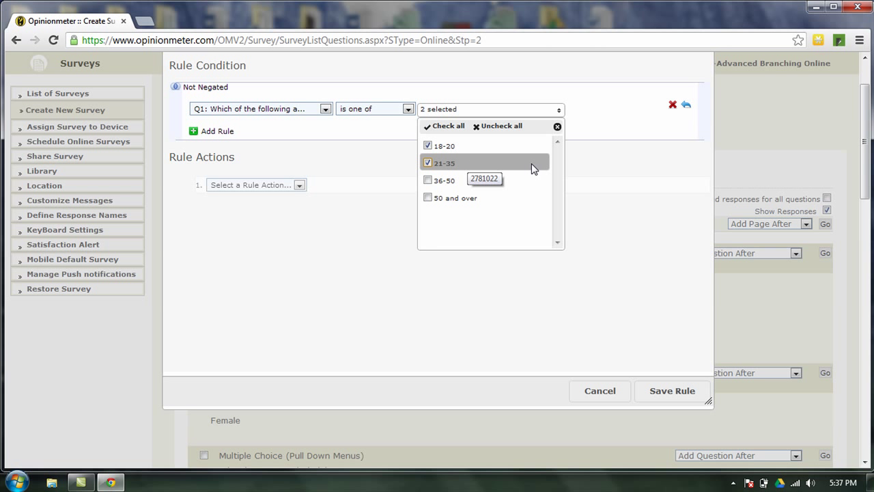
Step: Add a second condition to the rule, joined with AND, based on Q4, the highest level of education question
{"action": "left_click", "coordinate": [607, 207]}
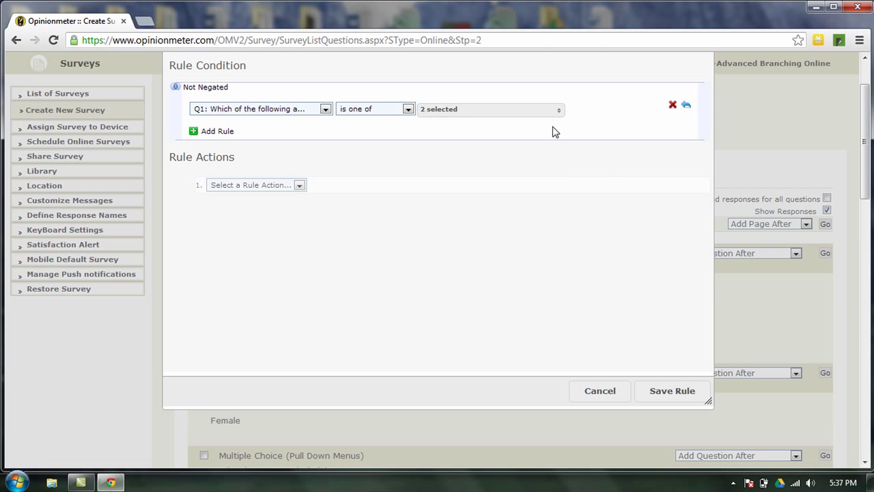
{"action": "left_click", "coordinate": [194, 133]}
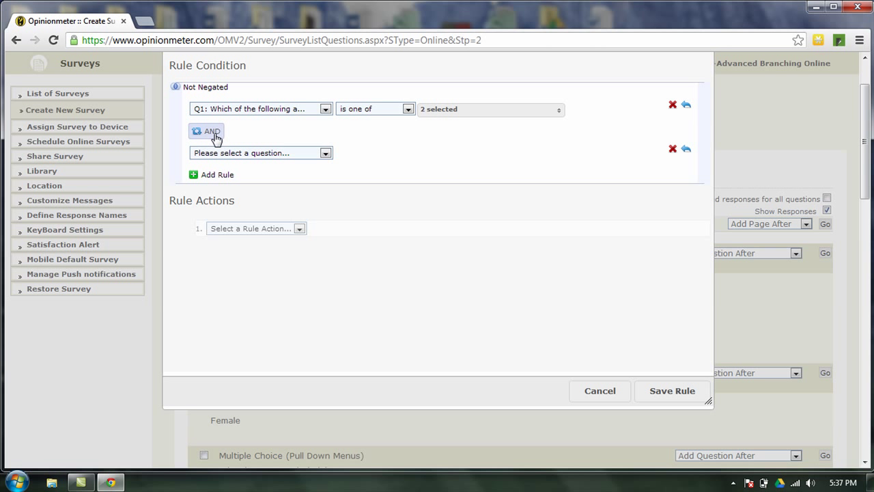
{"action": "left_click", "coordinate": [216, 139]}
{"action": "left_click", "coordinate": [216, 139]}
{"action": "left_click", "coordinate": [327, 157]}
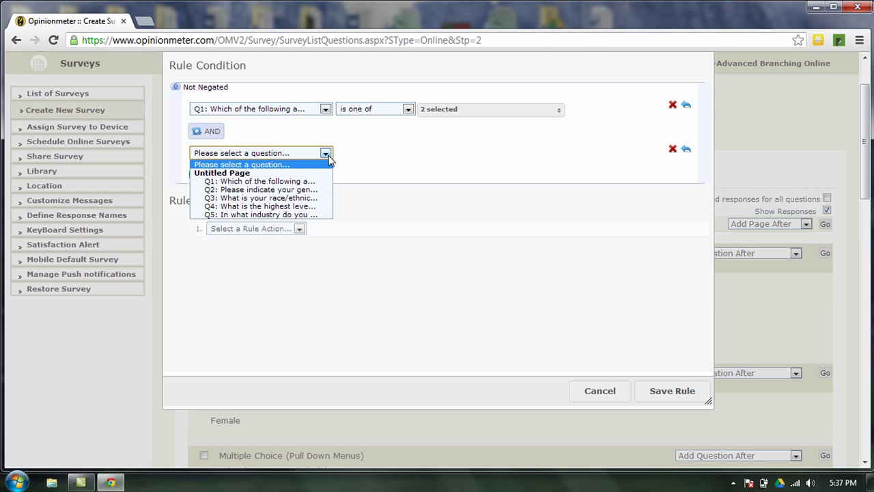
{"action": "left_click", "coordinate": [309, 207]}
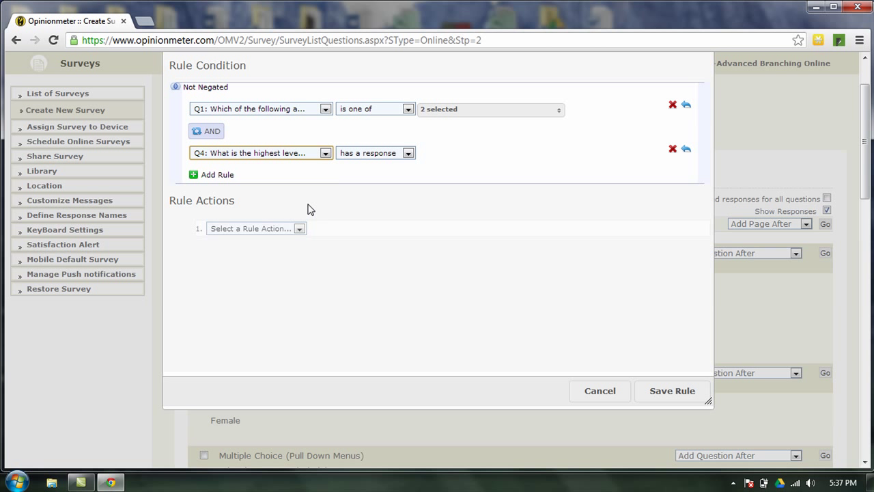
Step: Set the Q4 condition to is one of, with Some post-graduate study and Post-graduate degree as the accepted answers
{"action": "left_click", "coordinate": [407, 153]}
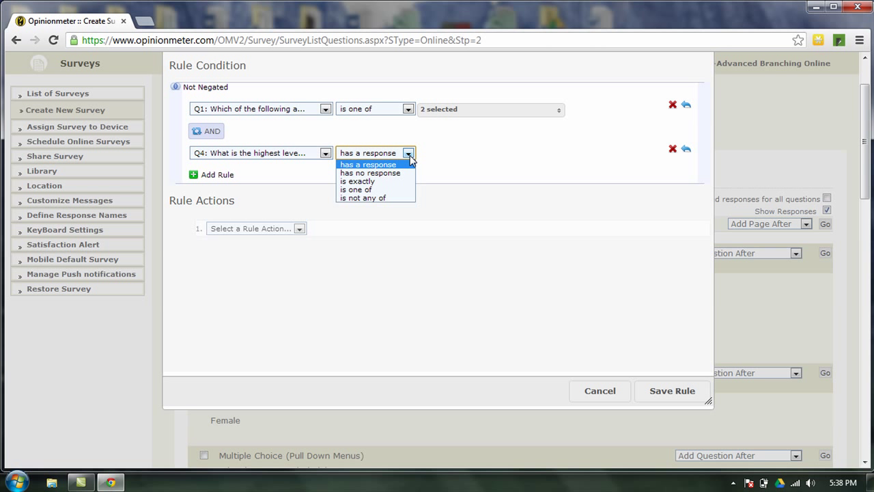
{"action": "left_click", "coordinate": [377, 192]}
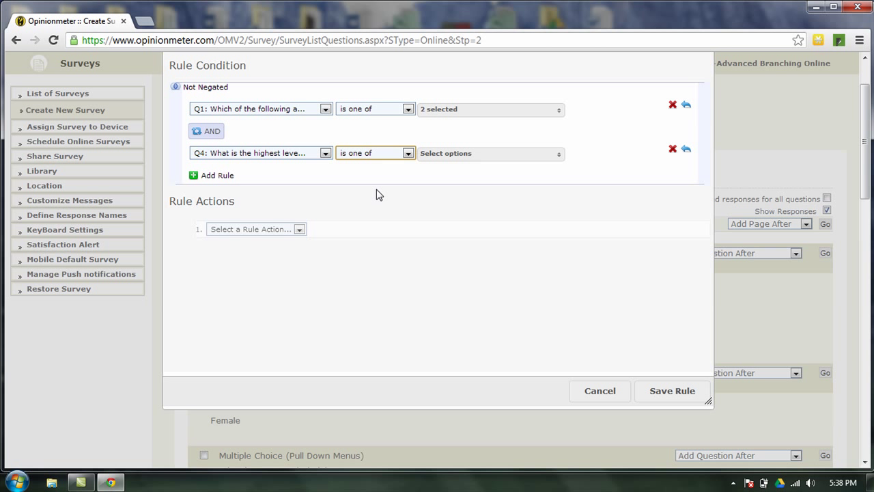
{"action": "left_click", "coordinate": [558, 157]}
{"action": "scroll", "coordinate": [463, 297], "scroll_direction": "down", "scroll_amount": 1}
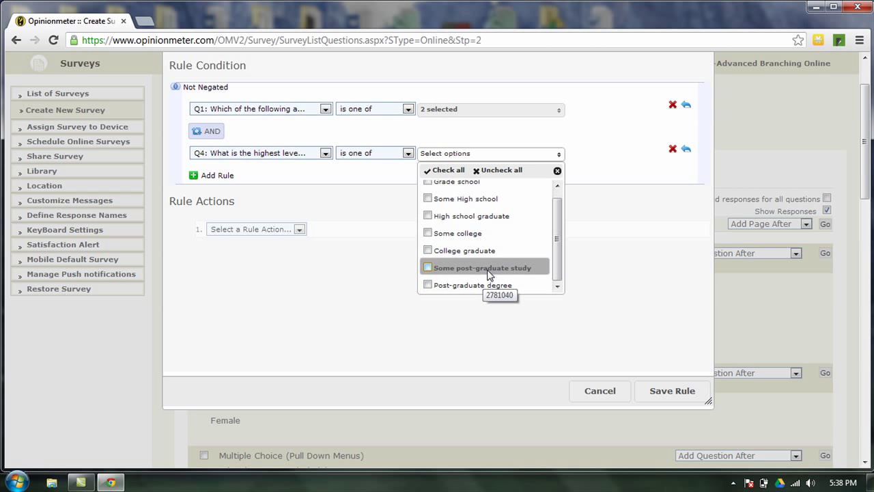
{"action": "left_click", "coordinate": [428, 268]}
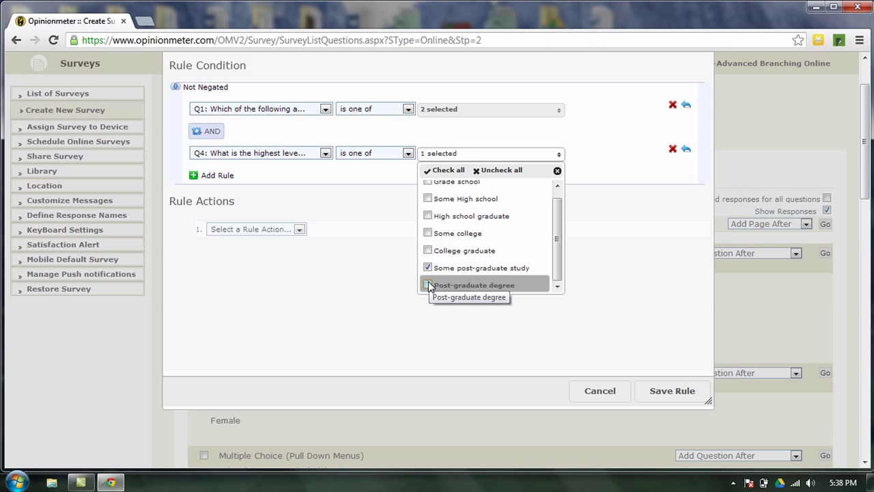
{"action": "left_click", "coordinate": [429, 285]}
{"action": "left_click", "coordinate": [655, 308]}
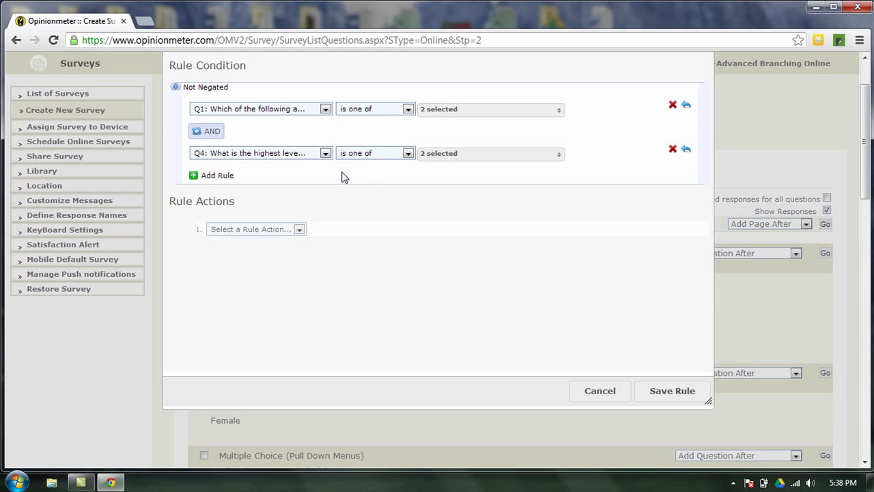
Step: Add a third AND condition requiring that Q5, the industry question, is exactly Software development
{"action": "left_click", "coordinate": [198, 177]}
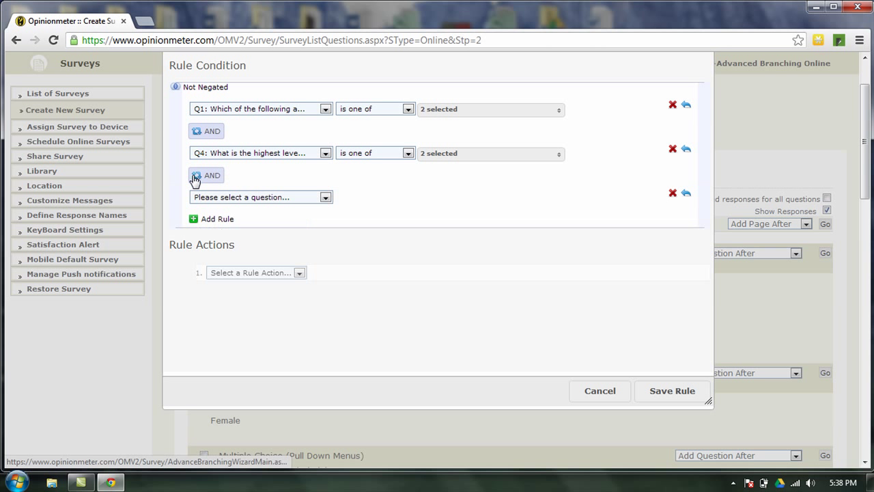
{"action": "left_click", "coordinate": [326, 198]}
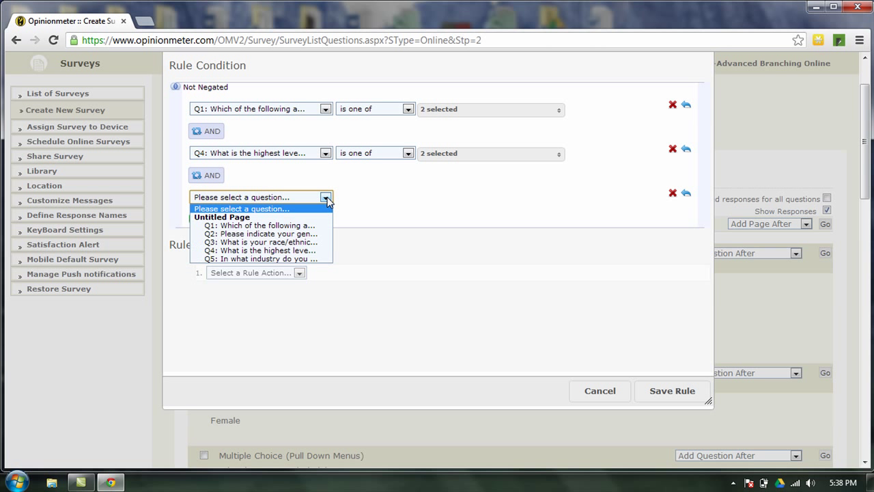
{"action": "left_click", "coordinate": [310, 259]}
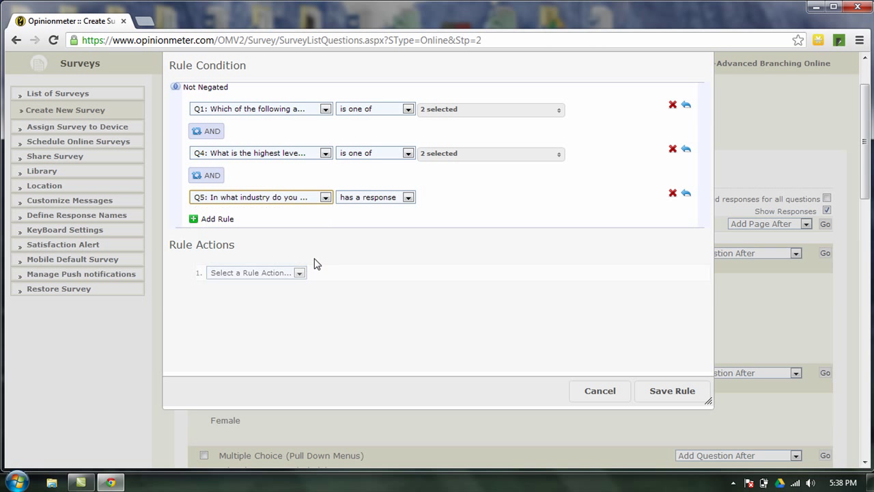
{"action": "left_click", "coordinate": [408, 197]}
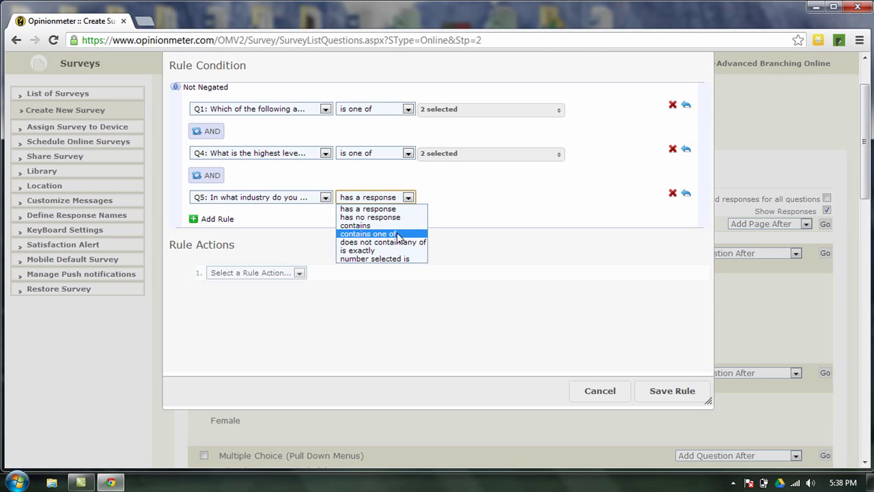
{"action": "left_click", "coordinate": [376, 251]}
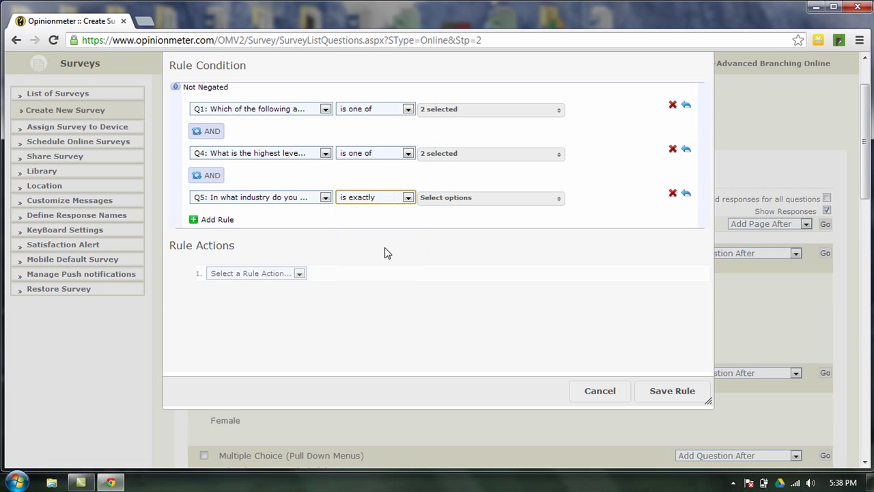
{"action": "left_click", "coordinate": [559, 200]}
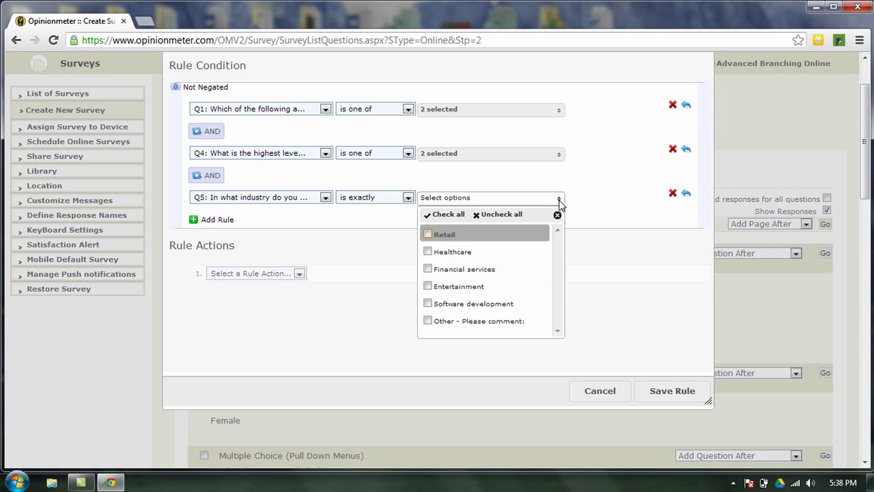
{"action": "left_click", "coordinate": [509, 303]}
{"action": "left_click", "coordinate": [652, 288]}
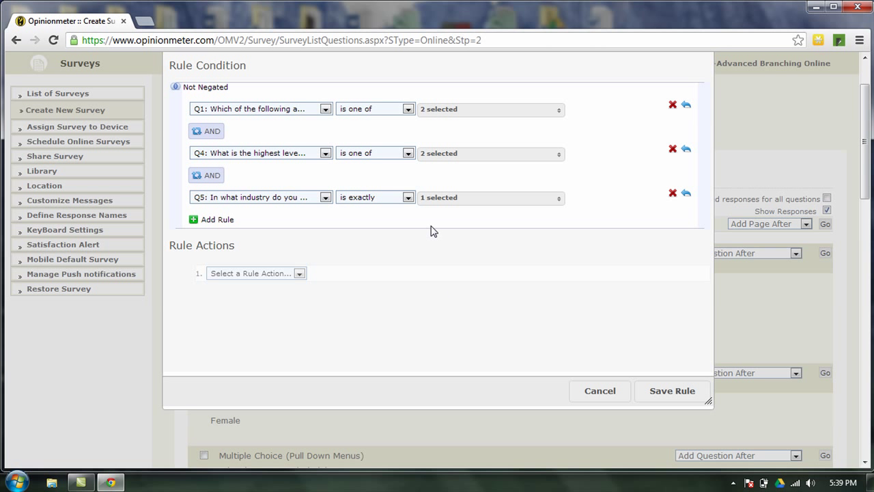
Step: Set the rule action to skip to question Q7 about additional comments, and save the rule
{"action": "left_click", "coordinate": [300, 274]}
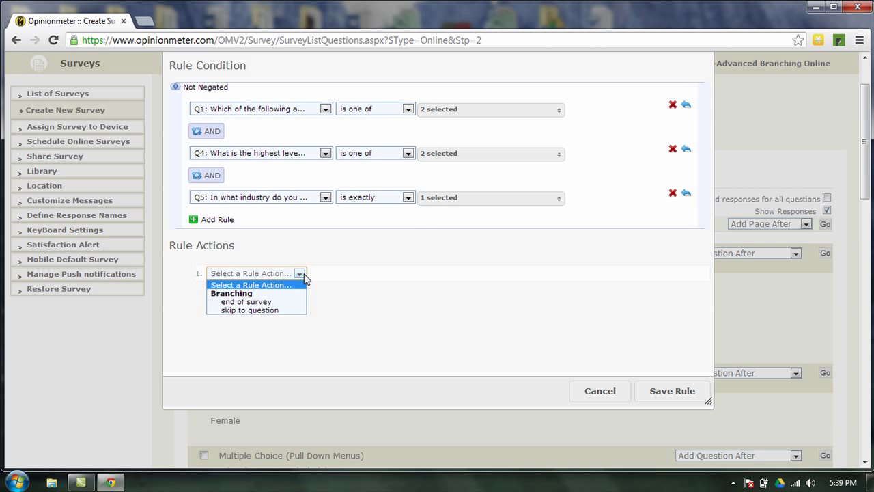
{"action": "left_click", "coordinate": [277, 310]}
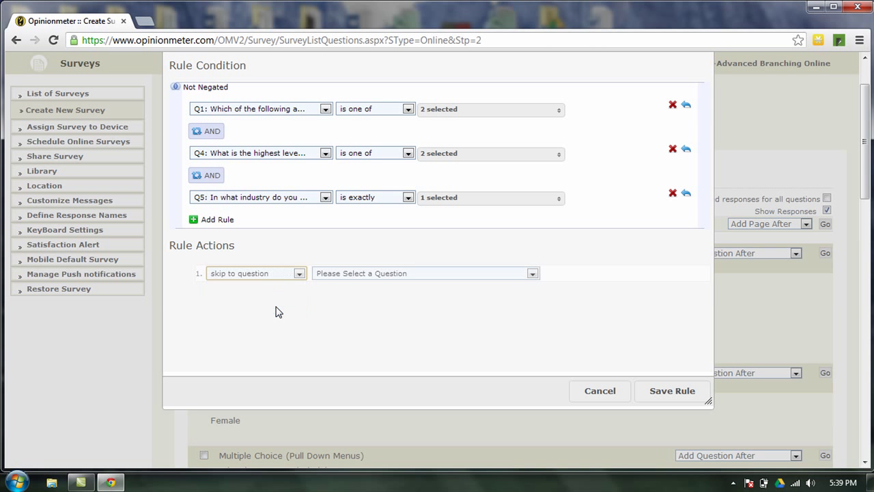
{"action": "left_click", "coordinate": [534, 275]}
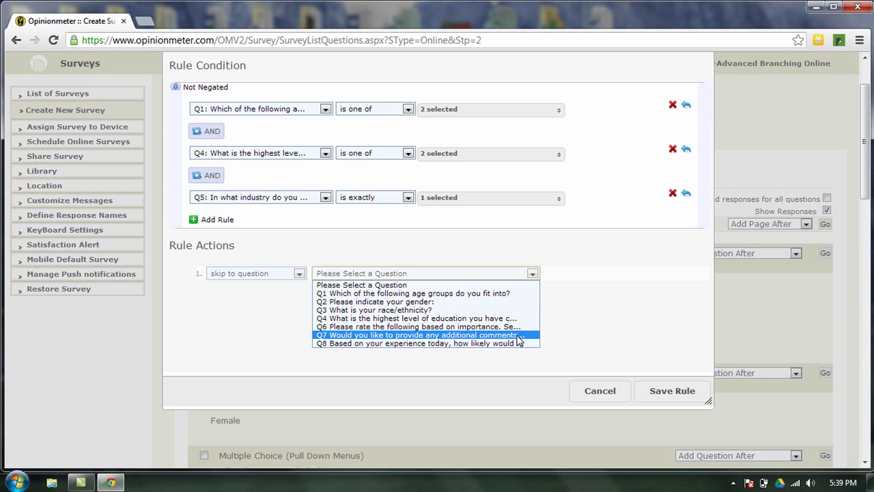
{"action": "left_click", "coordinate": [519, 338]}
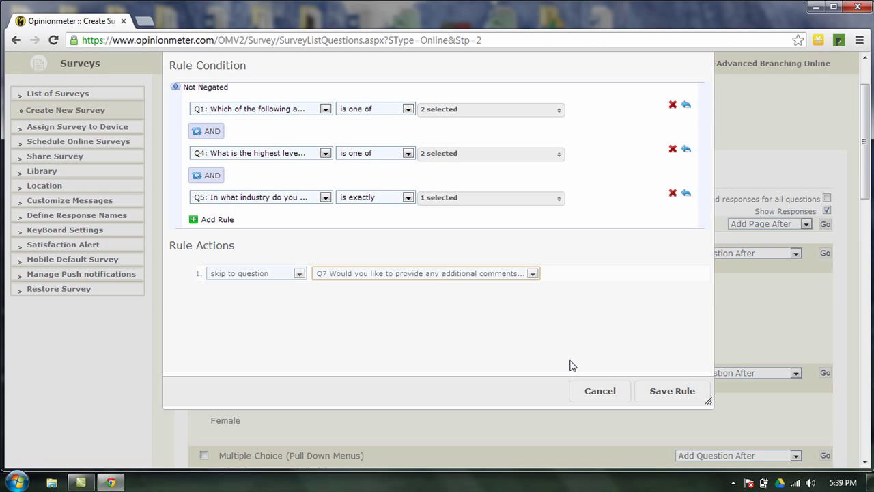
{"action": "left_click", "coordinate": [668, 396]}
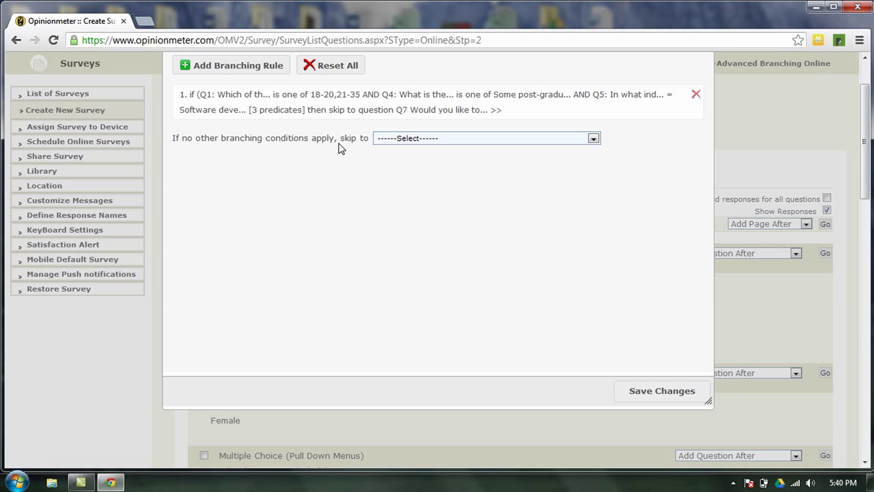
Step: Make Q8, the recommendation question, the skip target if no other branching conditions apply, and save the branching changes
{"action": "left_click", "coordinate": [410, 139]}
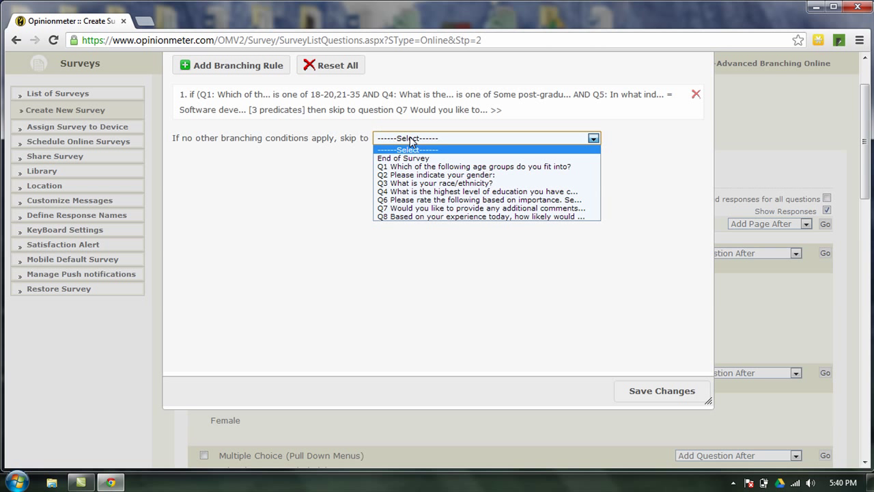
{"action": "left_click", "coordinate": [426, 216]}
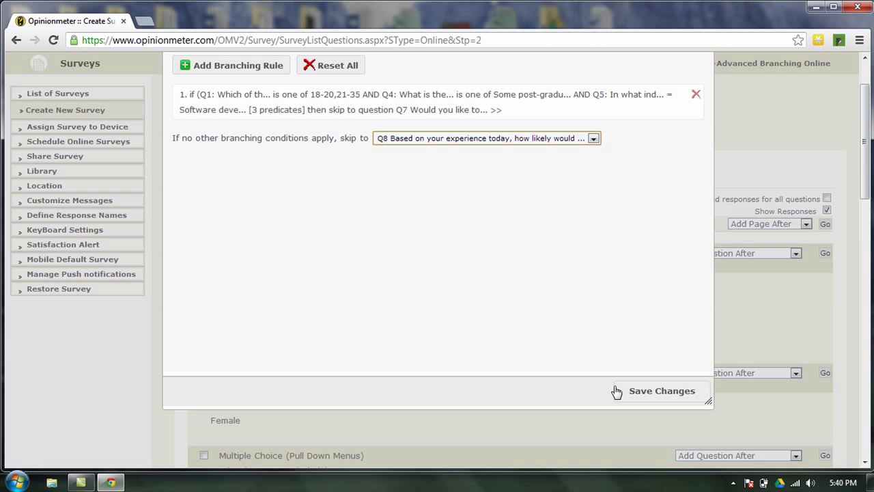
{"action": "left_click", "coordinate": [635, 399]}
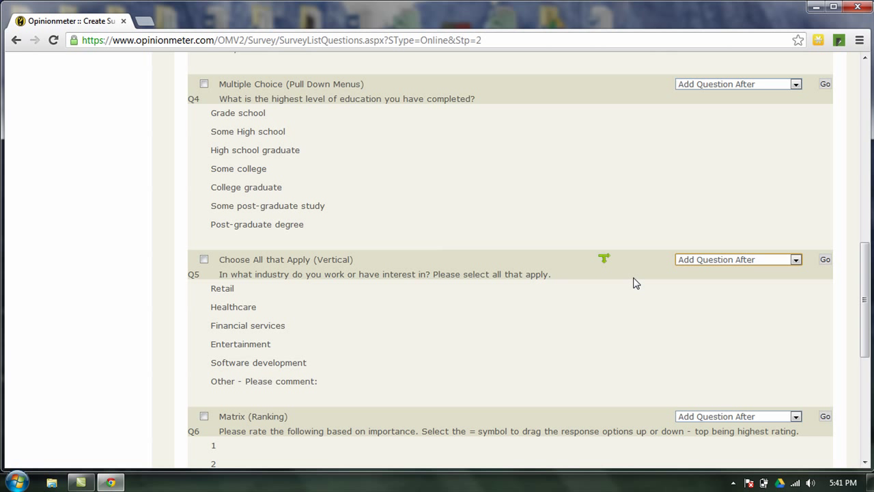
Step: Open a preview of the survey and start it from the welcome page
{"action": "scroll", "coordinate": [635, 282], "scroll_direction": "down", "scroll_amount": 1}
{"action": "scroll", "coordinate": [635, 283], "scroll_direction": "down", "scroll_amount": 3}
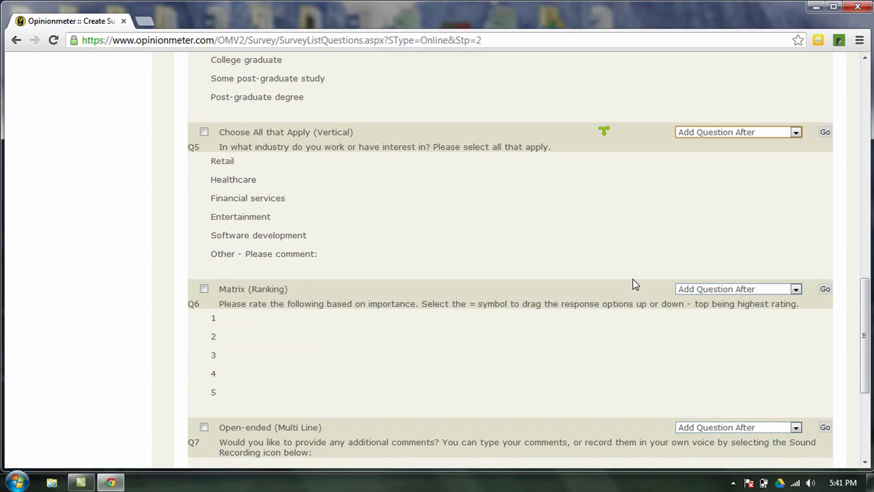
{"action": "scroll", "coordinate": [635, 283], "scroll_direction": "down", "scroll_amount": 2}
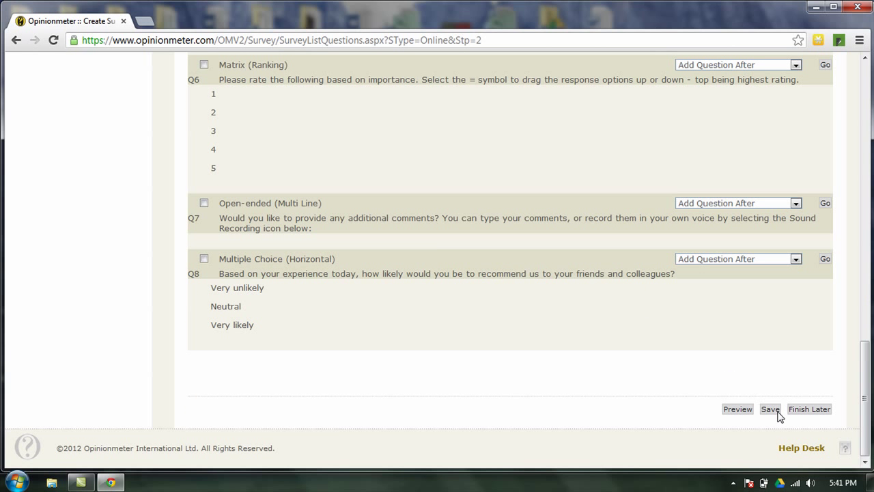
{"action": "left_click", "coordinate": [744, 411]}
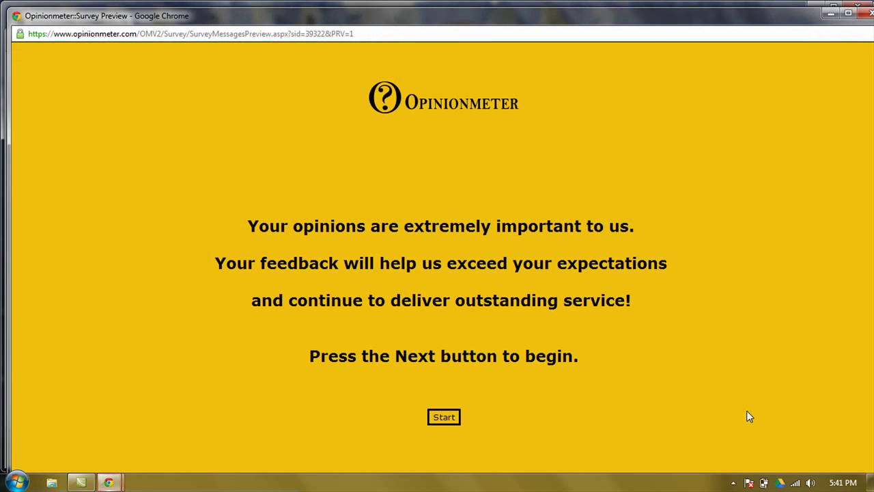
{"action": "left_click", "coordinate": [445, 418]}
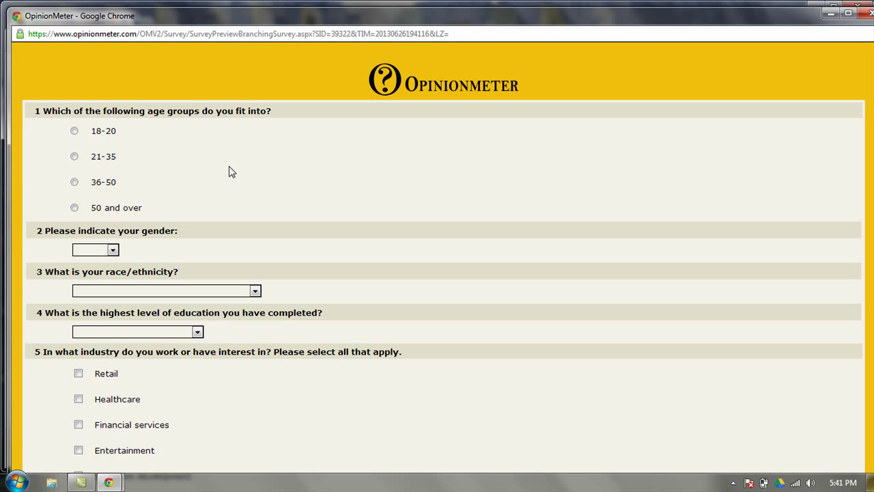
Step: Answer Q1 to Q4 in the preview with 18-20, Male, Asian and Some post-graduate study
{"action": "left_click", "coordinate": [74, 132]}
{"action": "scroll", "coordinate": [171, 197], "scroll_direction": "down", "scroll_amount": 1}
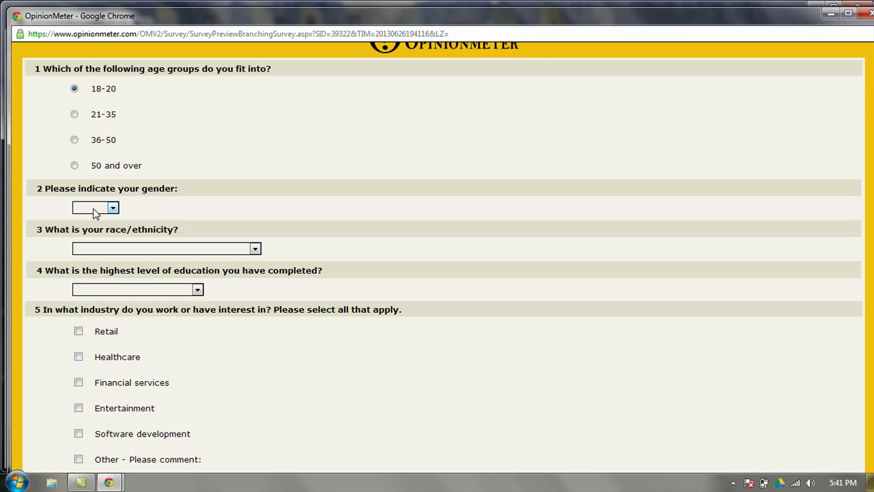
{"action": "left_click", "coordinate": [95, 207]}
{"action": "left_click", "coordinate": [97, 229]}
{"action": "left_click", "coordinate": [103, 248]}
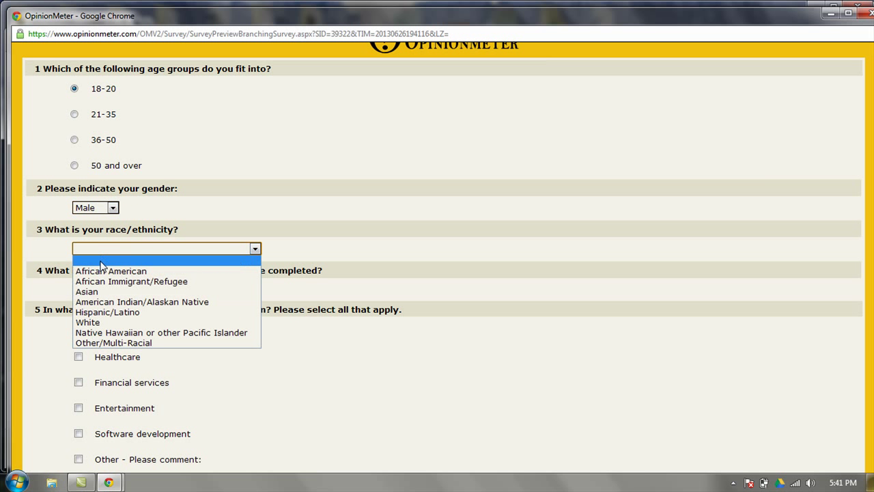
{"action": "left_click", "coordinate": [103, 292]}
{"action": "left_click", "coordinate": [120, 289]}
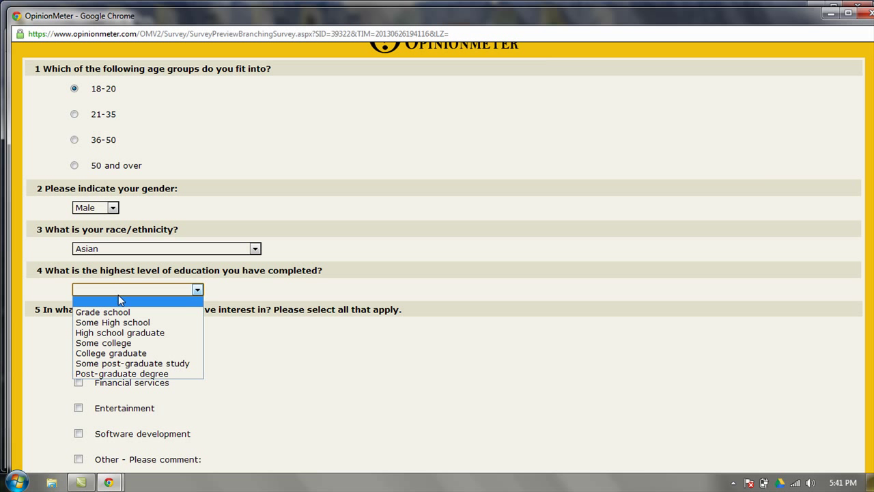
{"action": "left_click", "coordinate": [108, 364]}
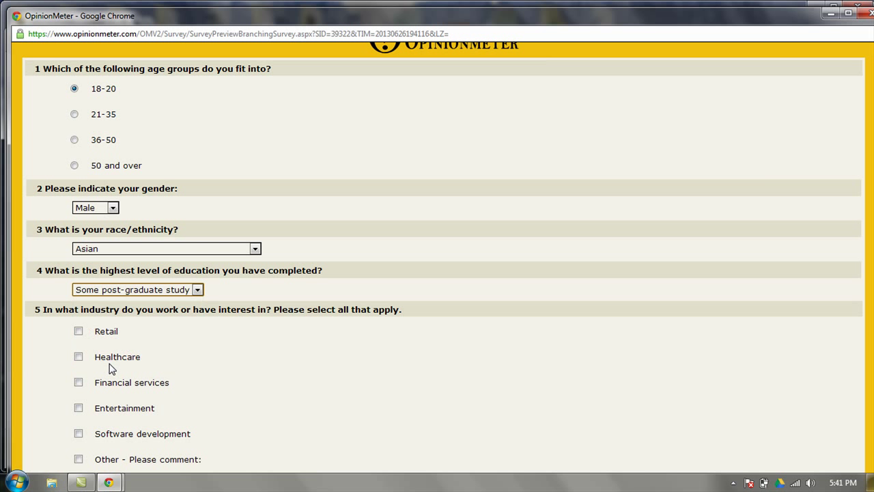
Step: Choose only Software development for the Q5 industry question and advance to the survey's next page
{"action": "scroll", "coordinate": [196, 369], "scroll_direction": "down", "scroll_amount": 1}
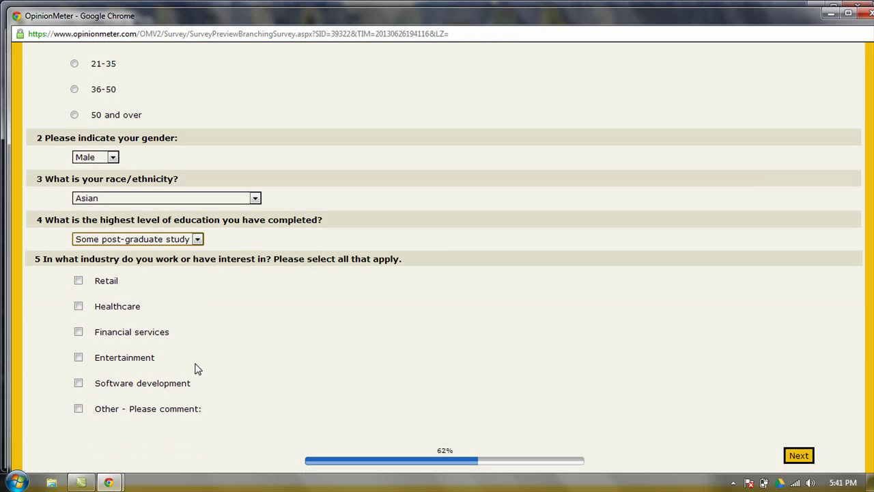
{"action": "left_click", "coordinate": [78, 383]}
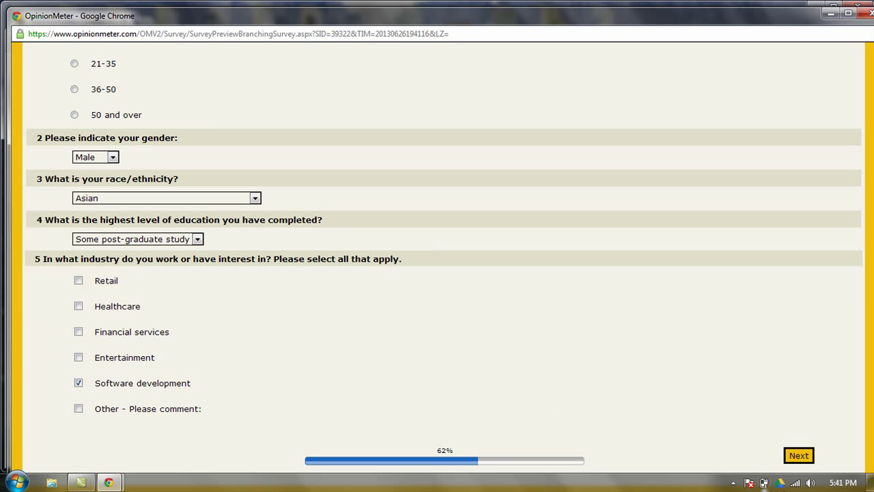
{"action": "left_click", "coordinate": [804, 455]}
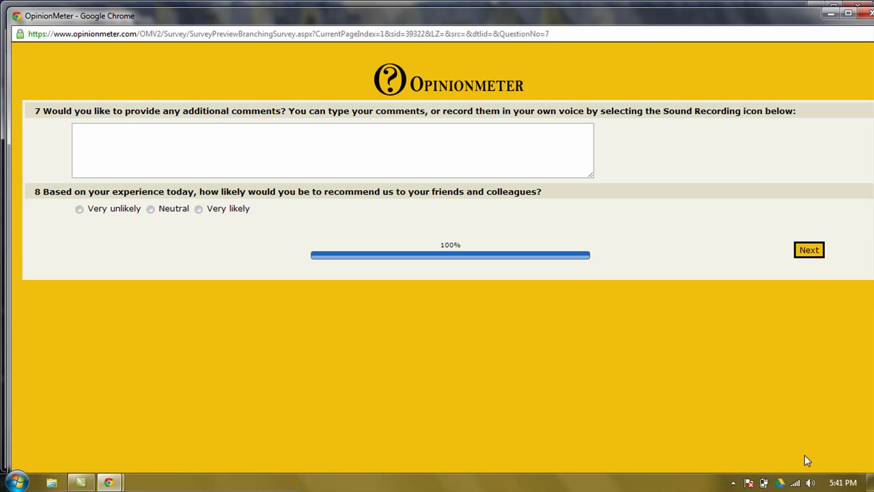
Step: Leave the Q7 comment empty, answer Q8 with Very likely, then finish the survey and close the preview
{"action": "left_click", "coordinate": [388, 155]}
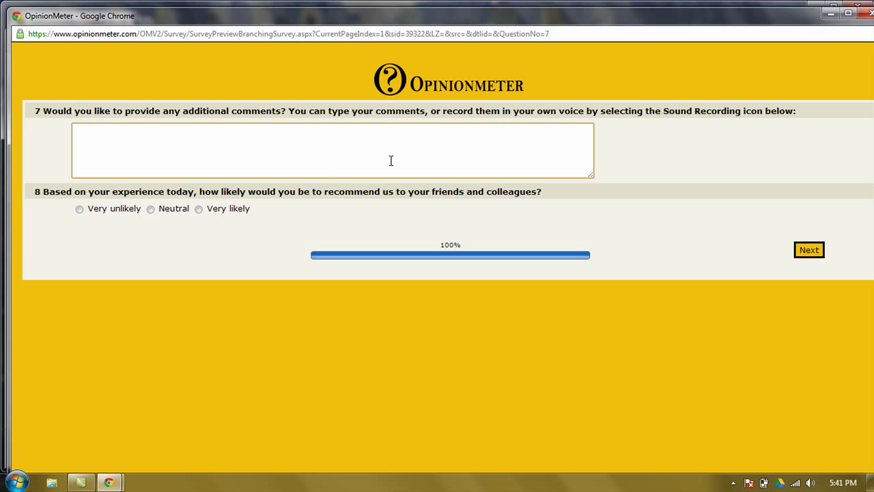
{"action": "left_click", "coordinate": [199, 210]}
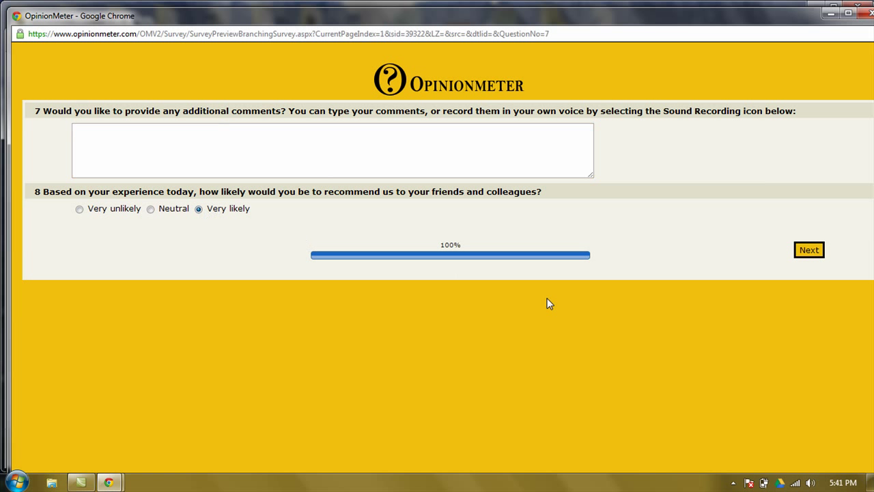
{"action": "left_click", "coordinate": [805, 250]}
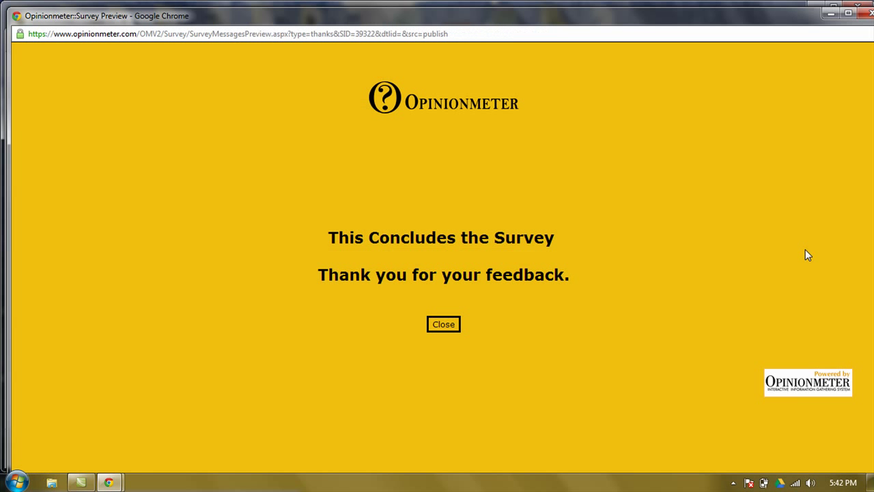
{"action": "left_click", "coordinate": [445, 325]}
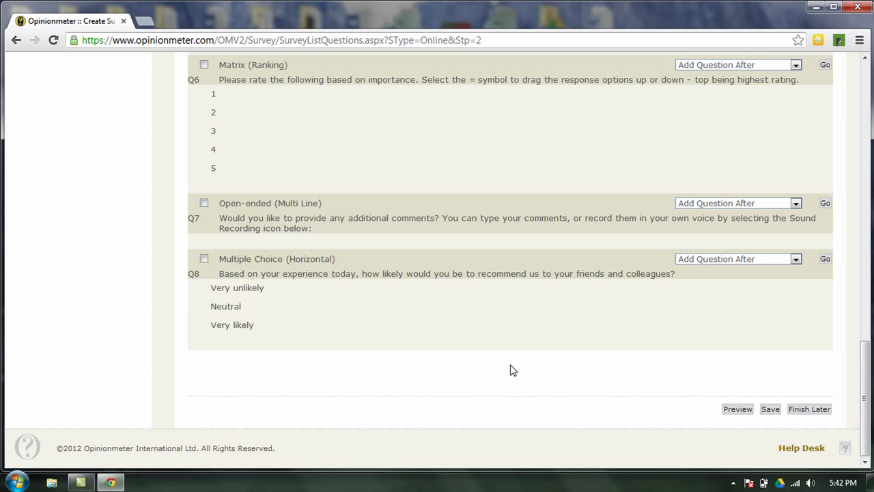
Step: Start a new survey preview and answer Q1 to Q4 with 36-50, Male, Asian and Some post-graduate study
{"action": "left_click", "coordinate": [737, 410]}
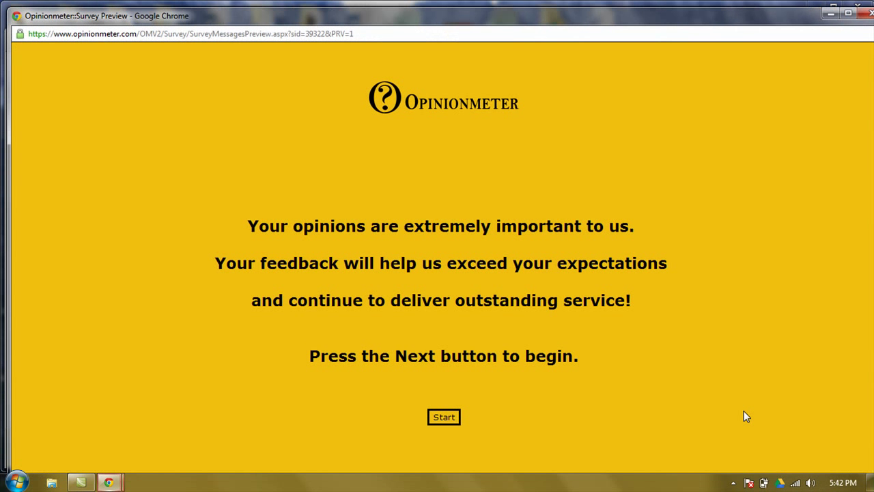
{"action": "left_click", "coordinate": [441, 418]}
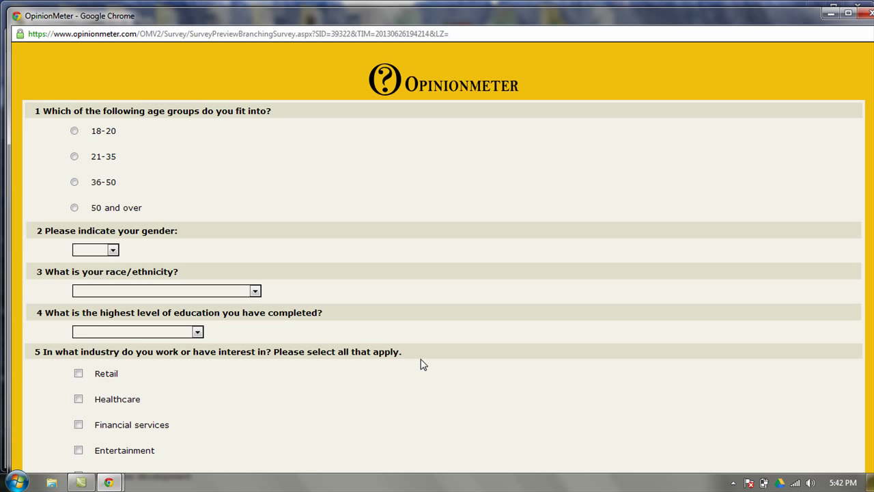
{"action": "left_click", "coordinate": [74, 184]}
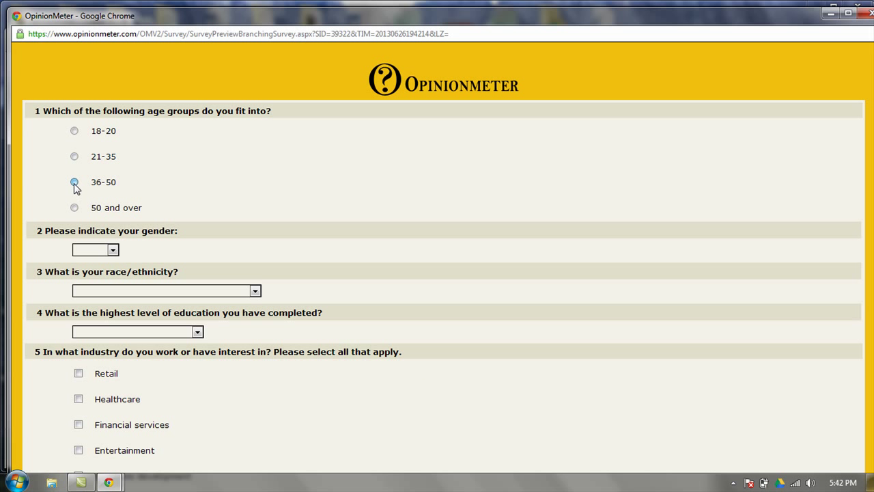
{"action": "left_click", "coordinate": [104, 252]}
{"action": "left_click", "coordinate": [100, 271]}
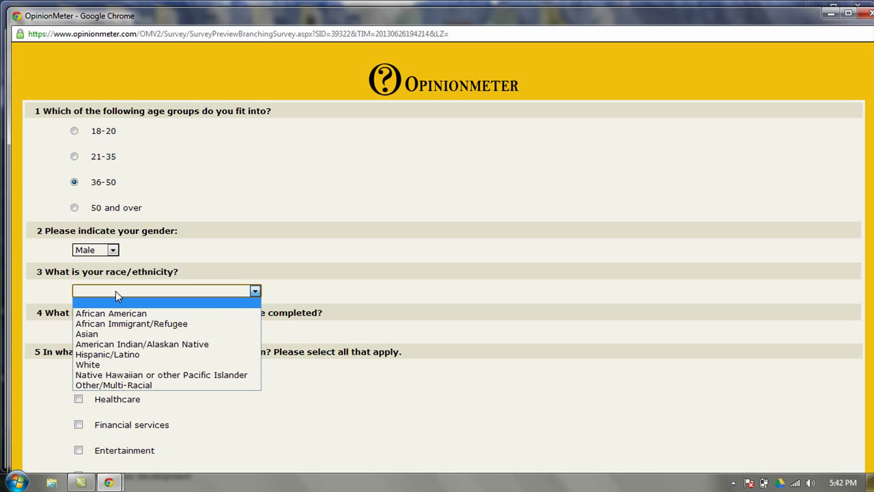
{"action": "left_click", "coordinate": [115, 291]}
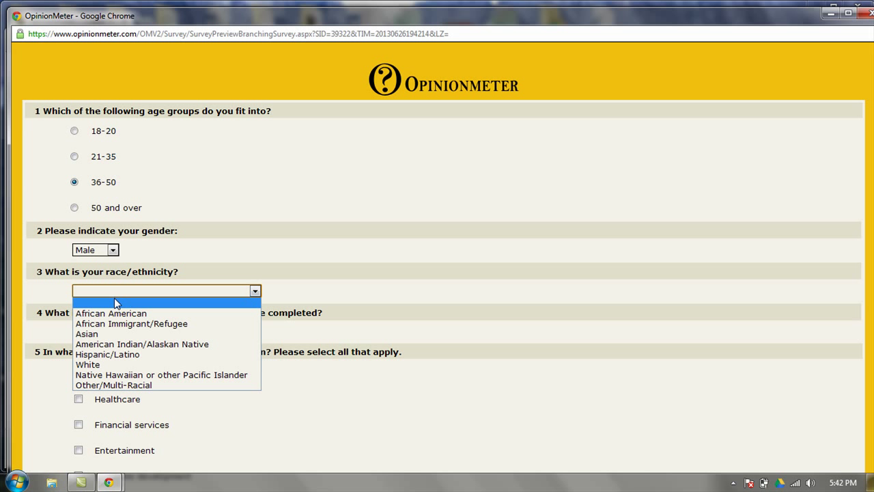
{"action": "left_click", "coordinate": [118, 334]}
{"action": "left_click", "coordinate": [129, 332]}
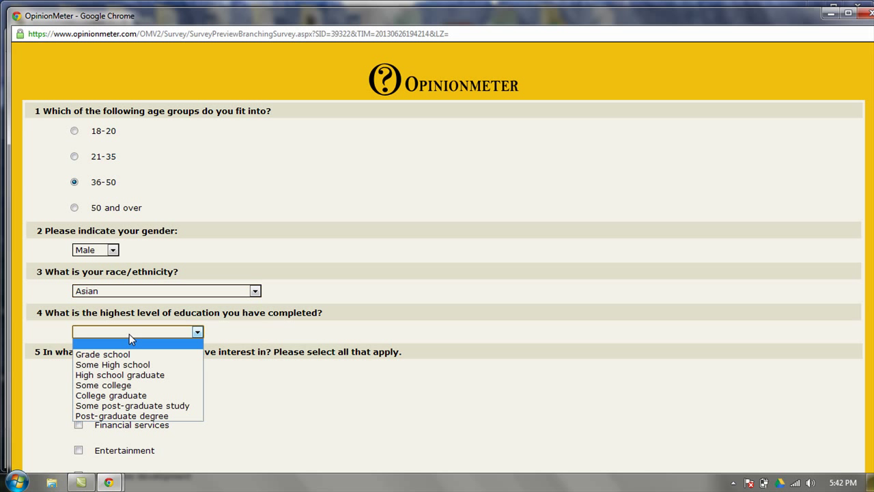
{"action": "left_click", "coordinate": [137, 406]}
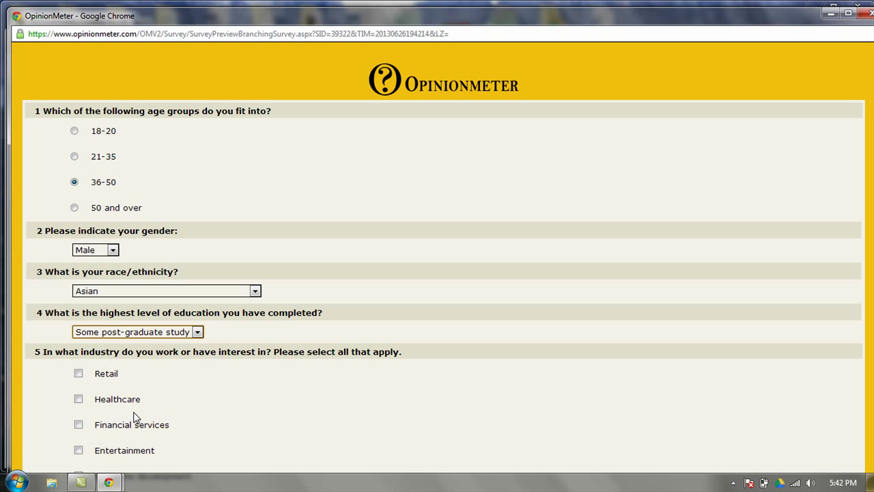
Step: Select only Software development for the Q5 industry question in the second preview run and continue to the following page
{"action": "scroll", "coordinate": [135, 414], "scroll_direction": "down", "scroll_amount": 1}
{"action": "left_click", "coordinate": [80, 433]}
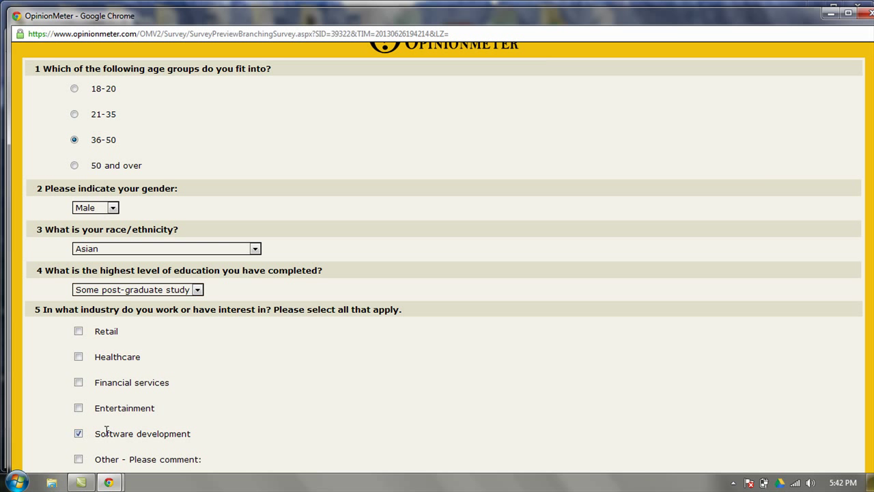
{"action": "scroll", "coordinate": [341, 444], "scroll_direction": "down", "scroll_amount": 1}
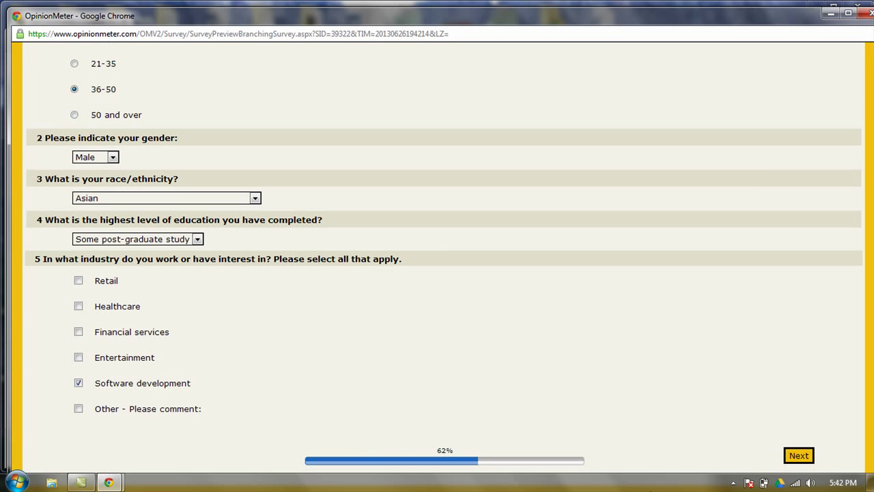
{"action": "left_click", "coordinate": [799, 455]}
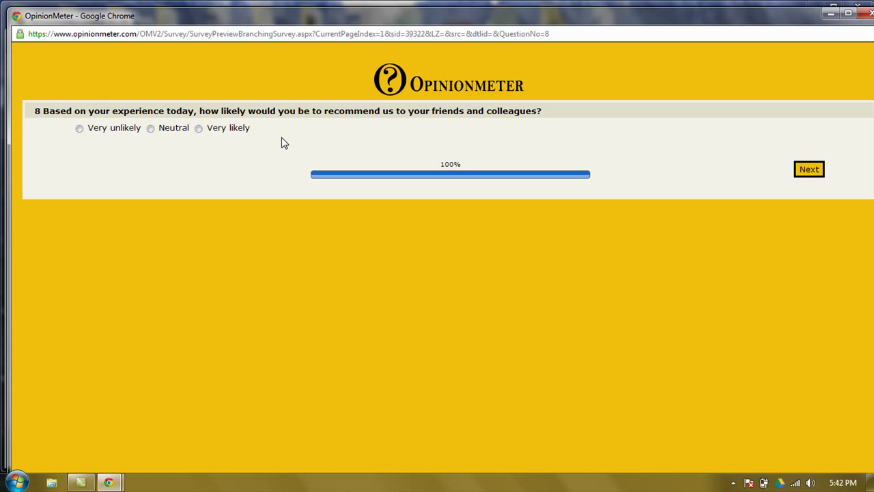
Step: Answer the Q8 recommendation question with Very likely, finish the second test run, and return to the survey's question list
{"action": "left_click", "coordinate": [199, 129]}
{"action": "left_click", "coordinate": [809, 169]}
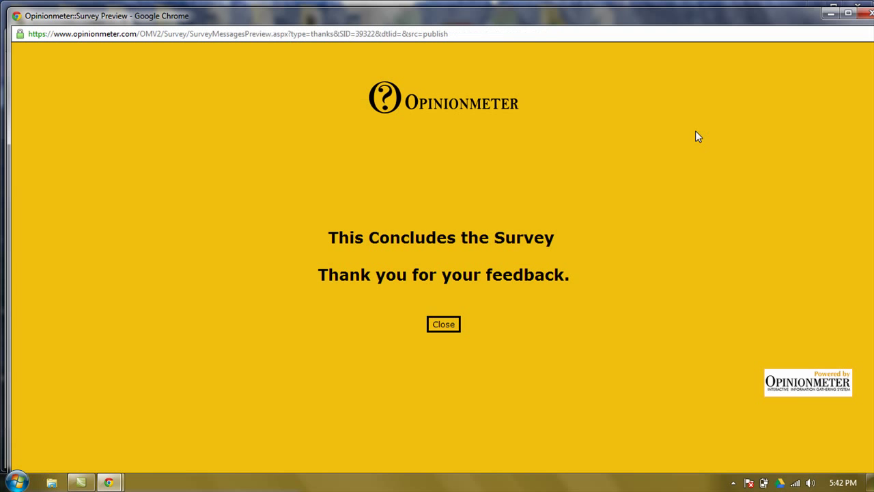
{"action": "left_click", "coordinate": [446, 323]}
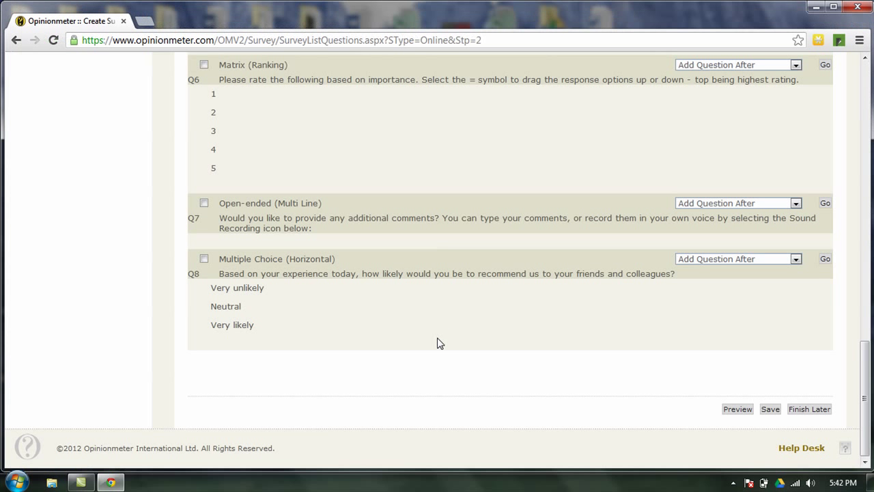
{"action": "scroll", "coordinate": [497, 369], "scroll_direction": "up", "scroll_amount": 6}
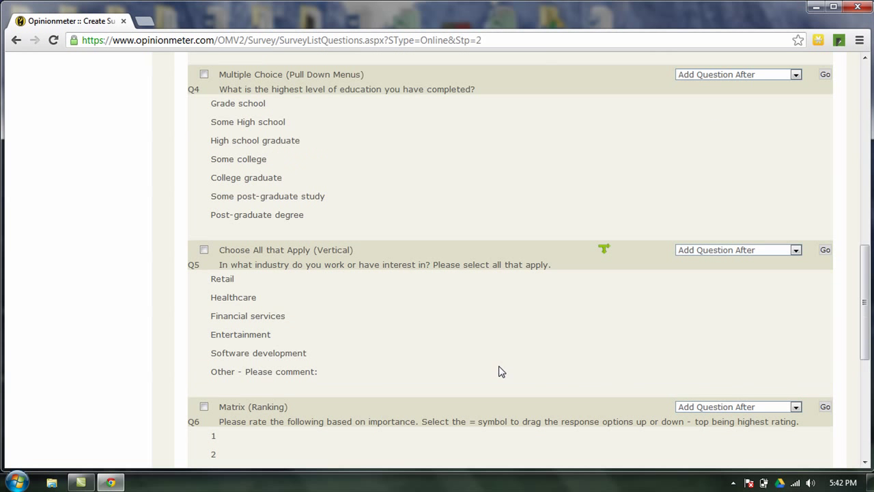